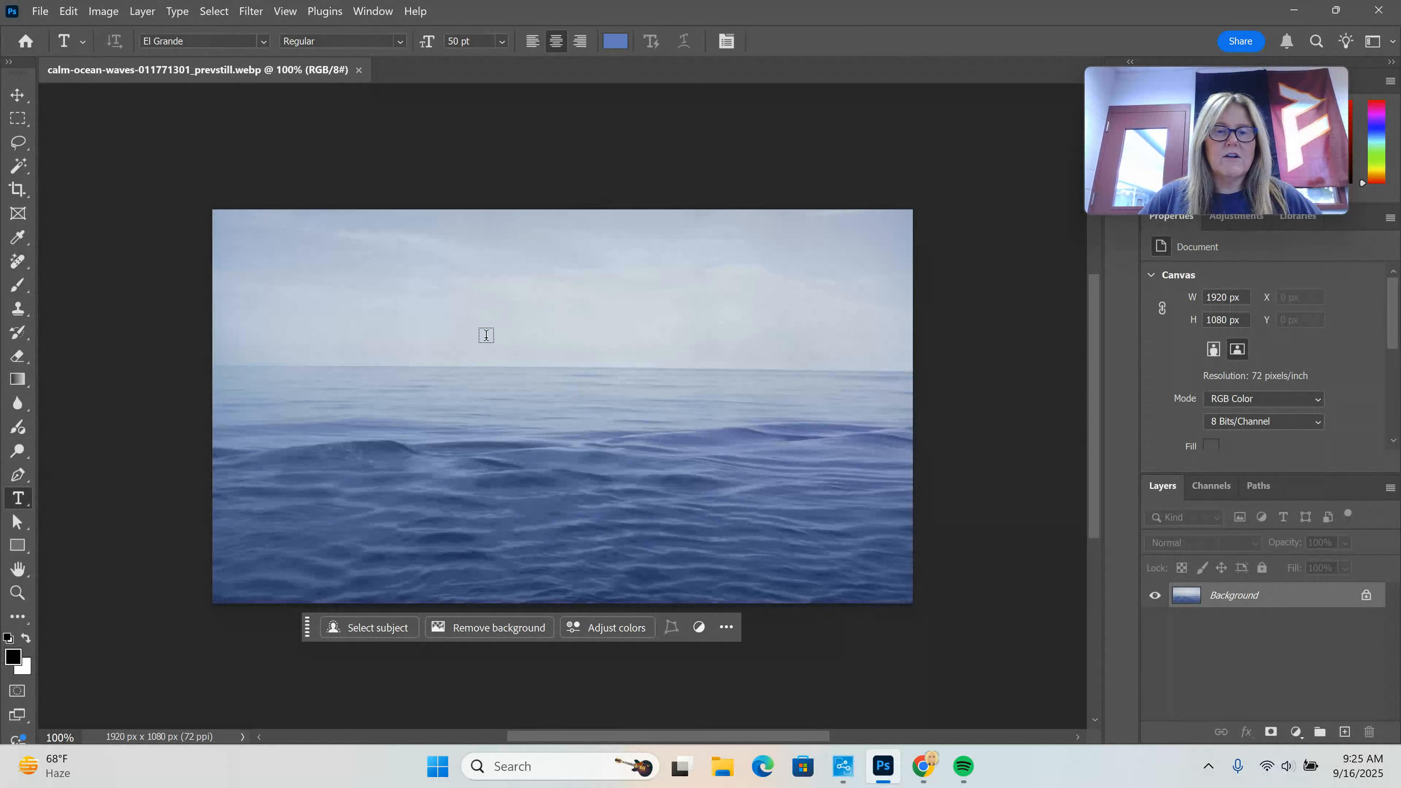
Add a text box over the horizon containing the person's first name and set the font size to 200 pt
drag(442, 356, 722, 457)
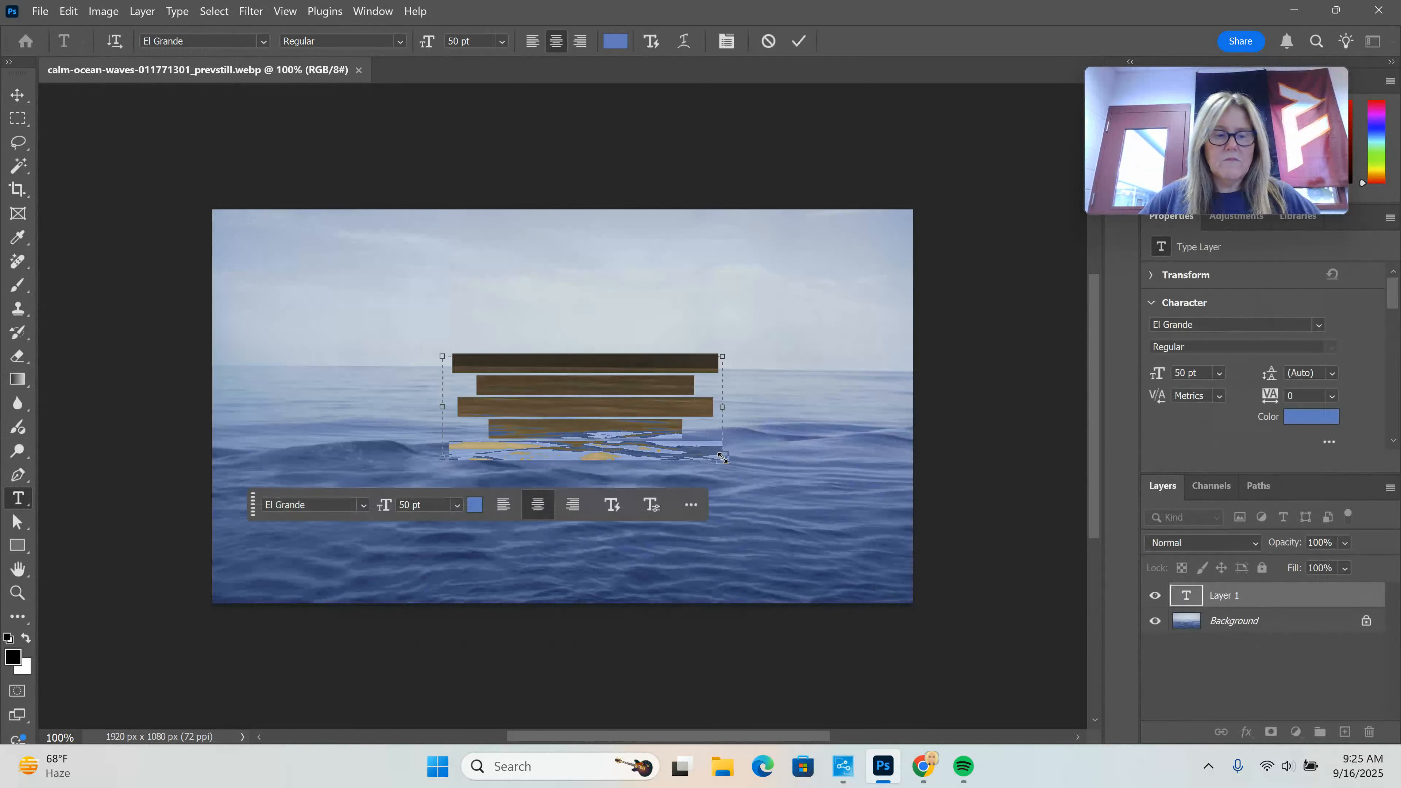
text(TRACY)
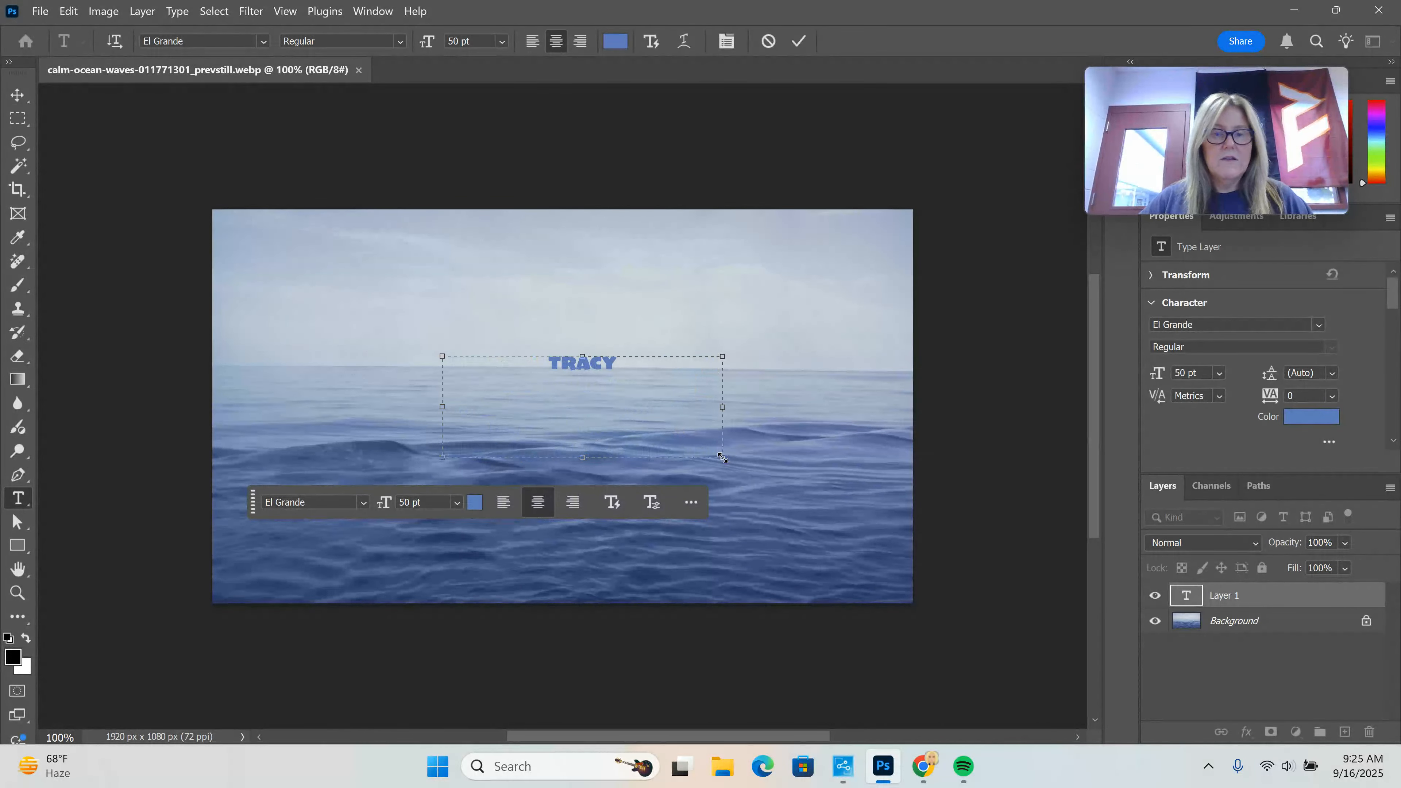
drag(628, 364, 524, 365)
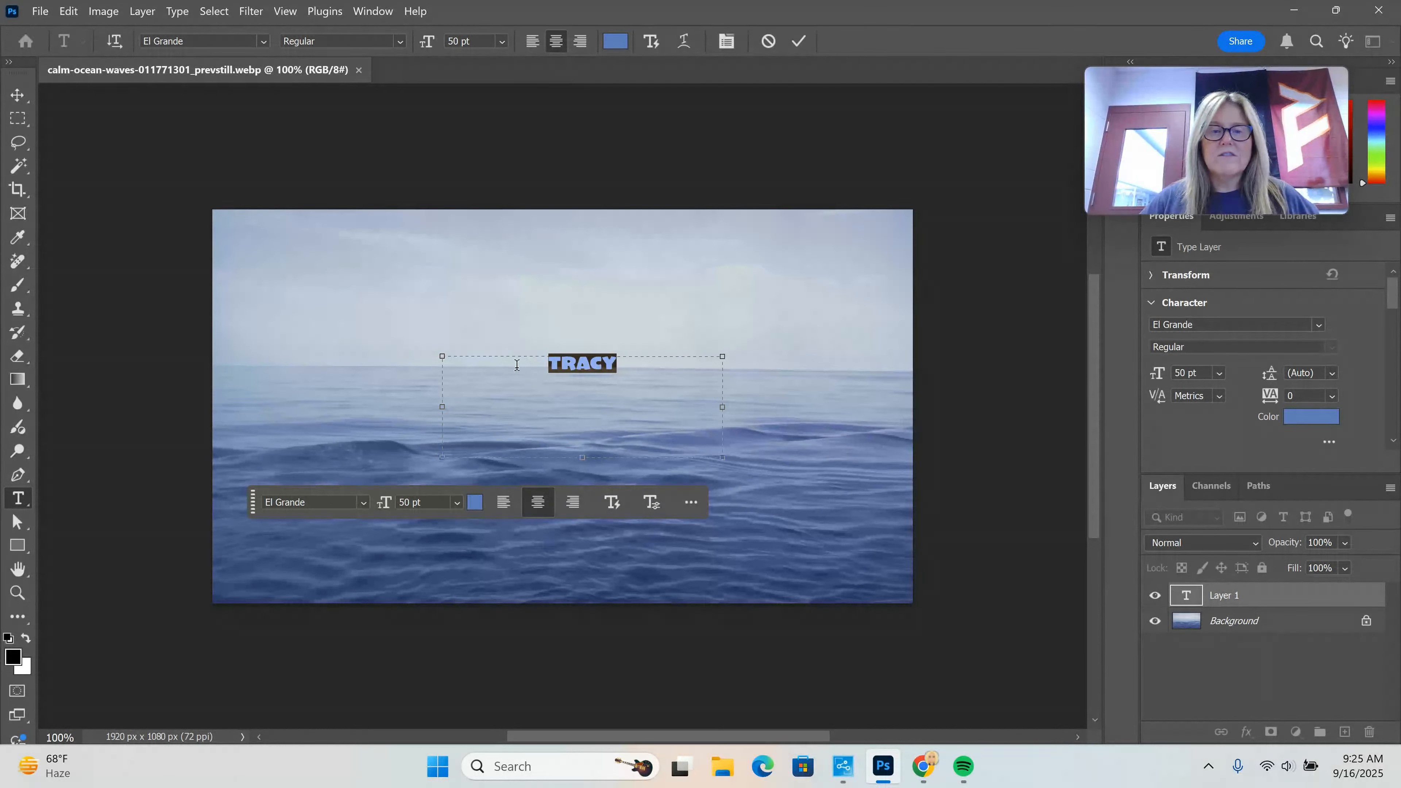
click(479, 43)
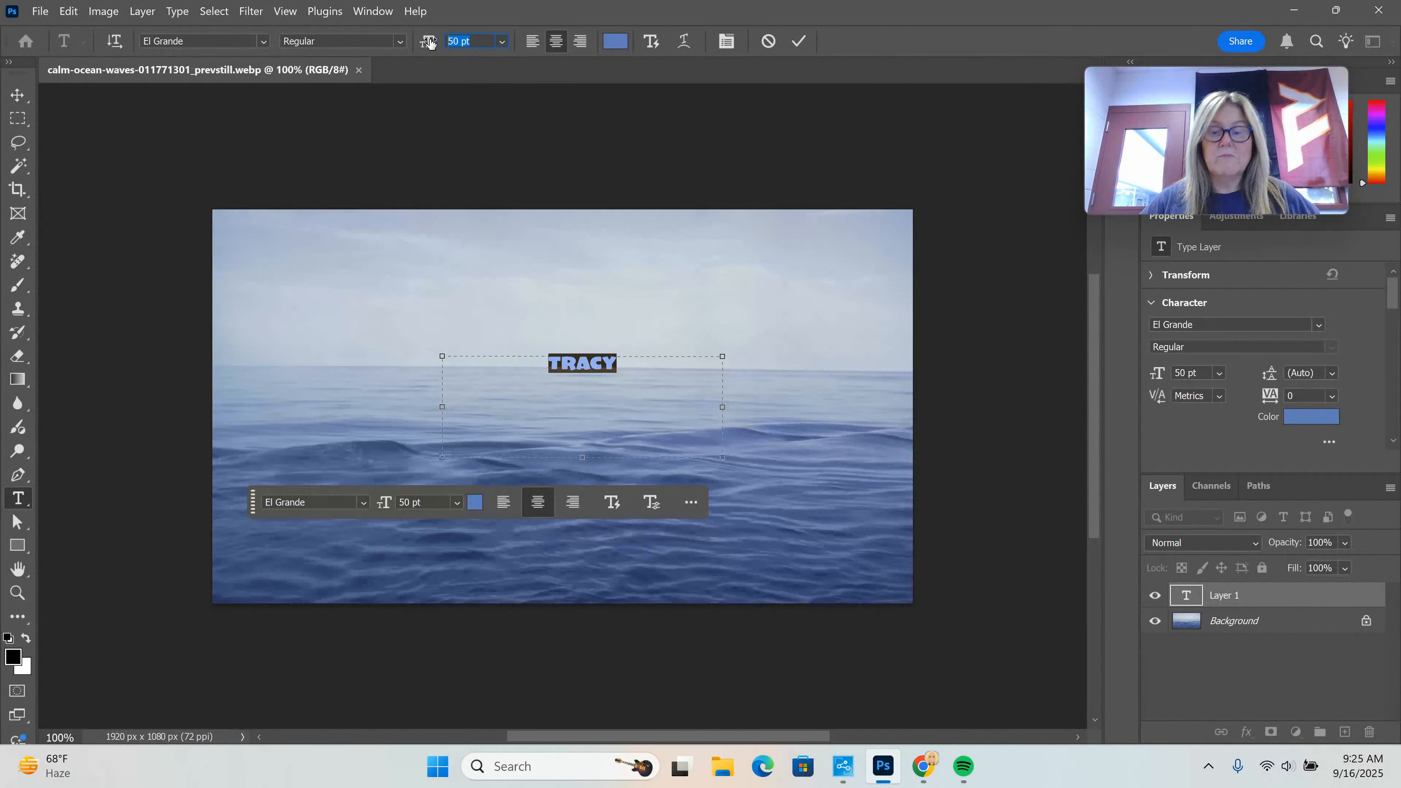
key(Return)
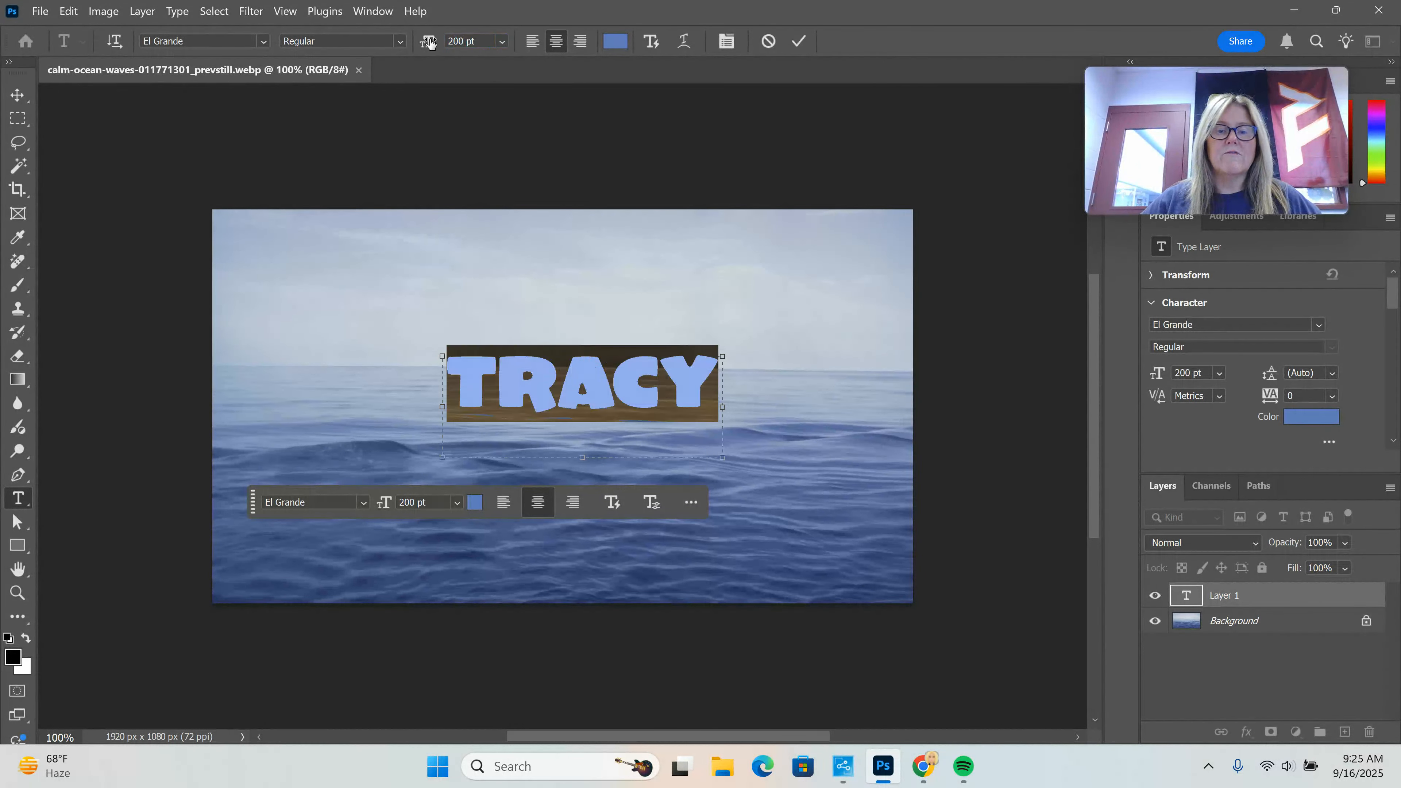
click(803, 39)
Move the name text slightly lower onto the water and rasterize its type layer
click(18, 96)
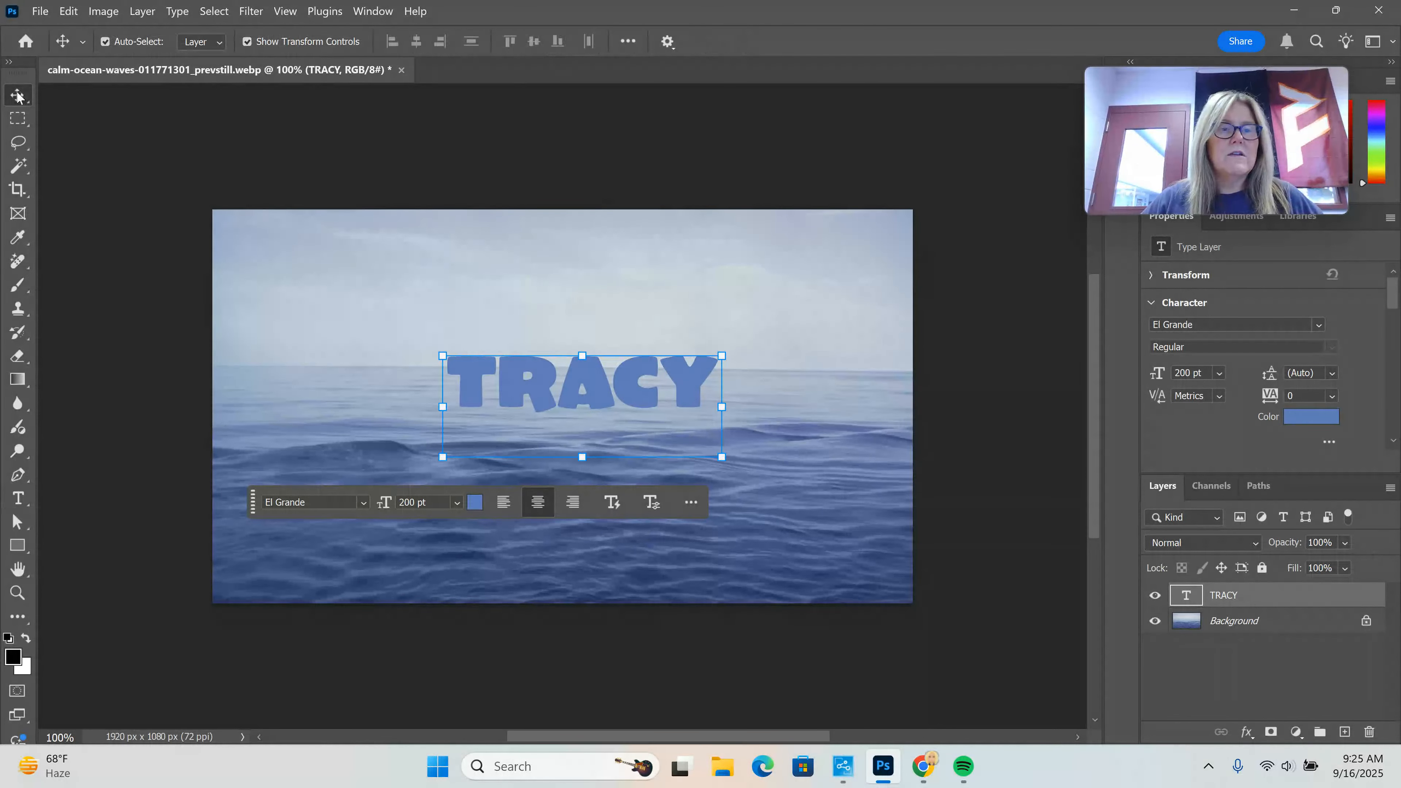
drag(522, 374, 514, 399)
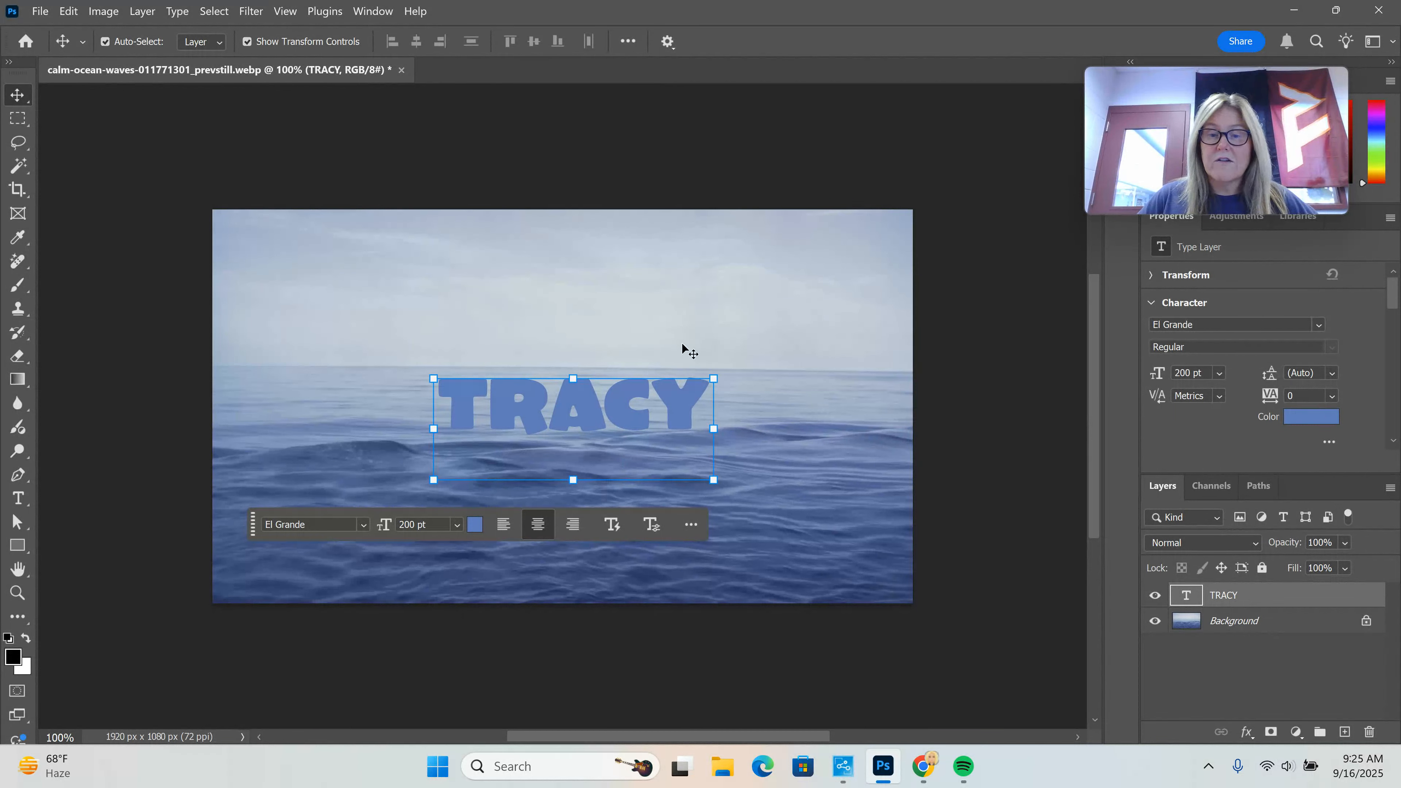
right_click(1255, 603)
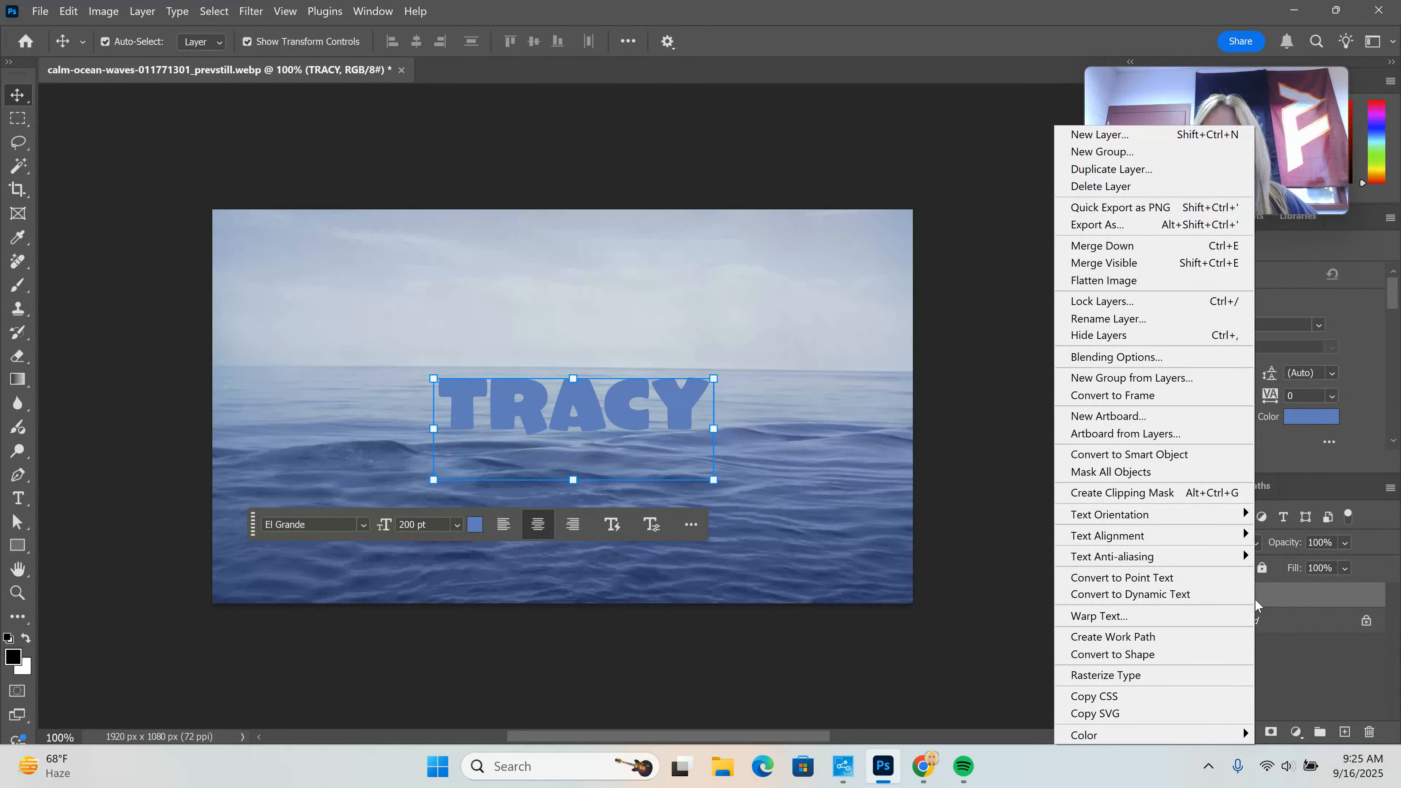
click(1140, 676)
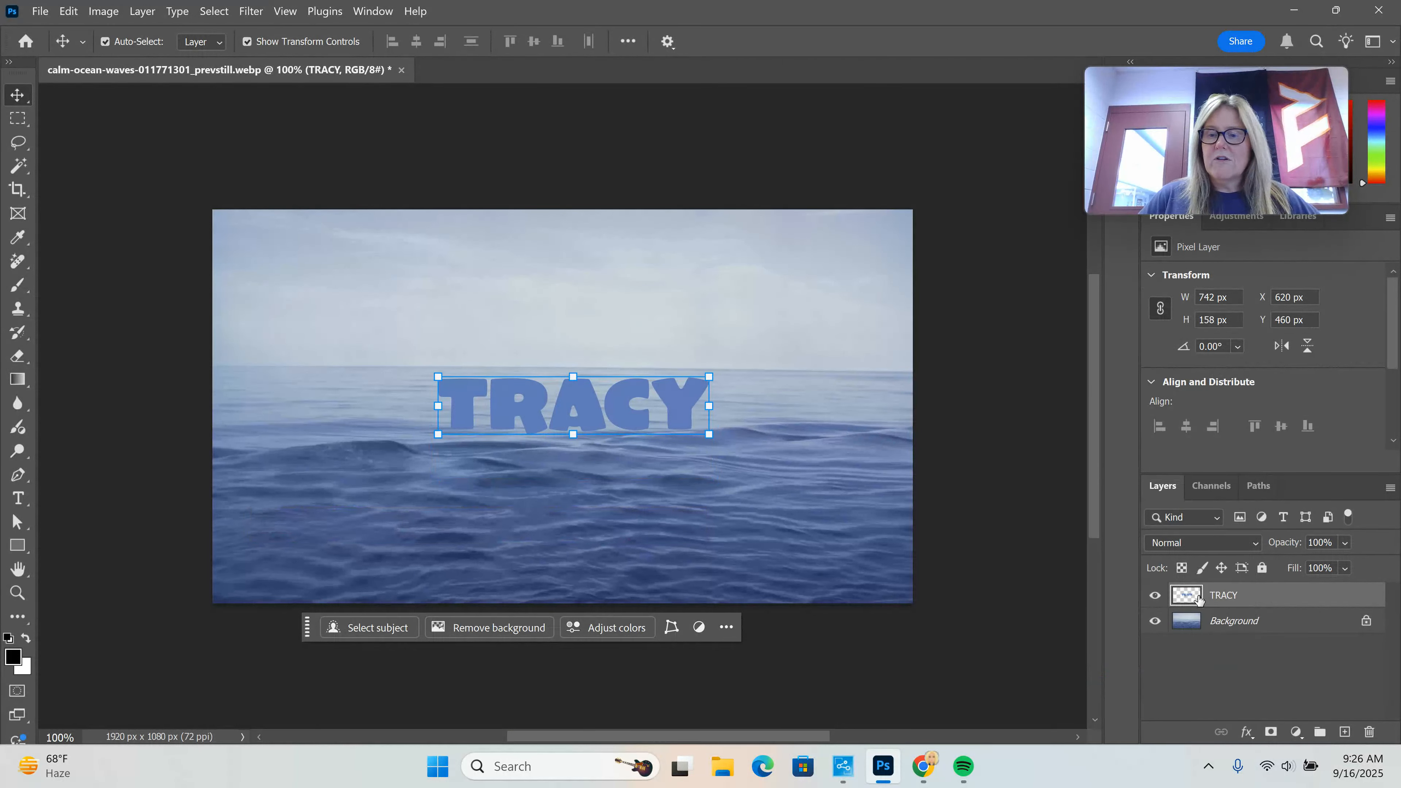
Add an Outer Glow effect to the rasterized name layer with the glow color 2c67b7
click(1246, 733)
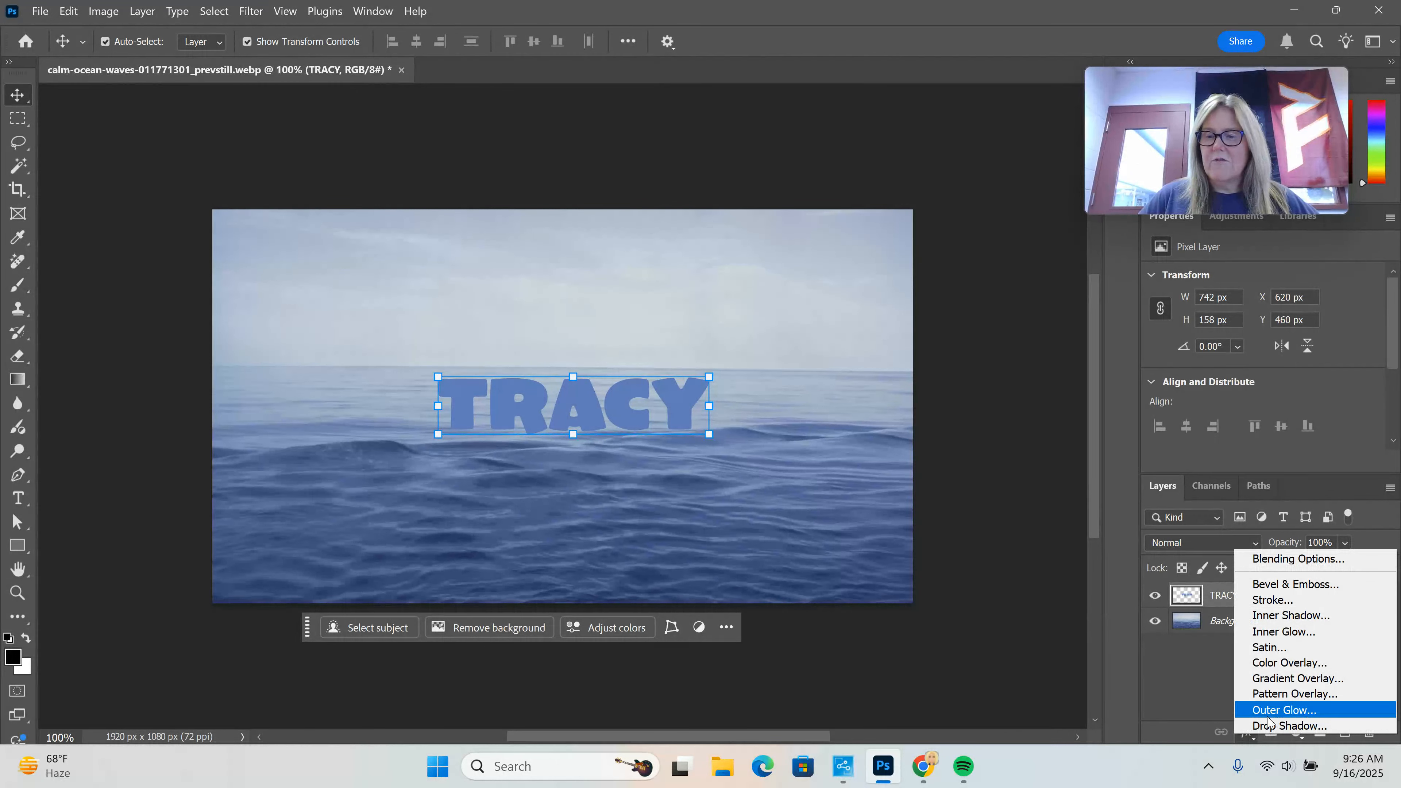
click(1285, 711)
drag(830, 78, 904, 139)
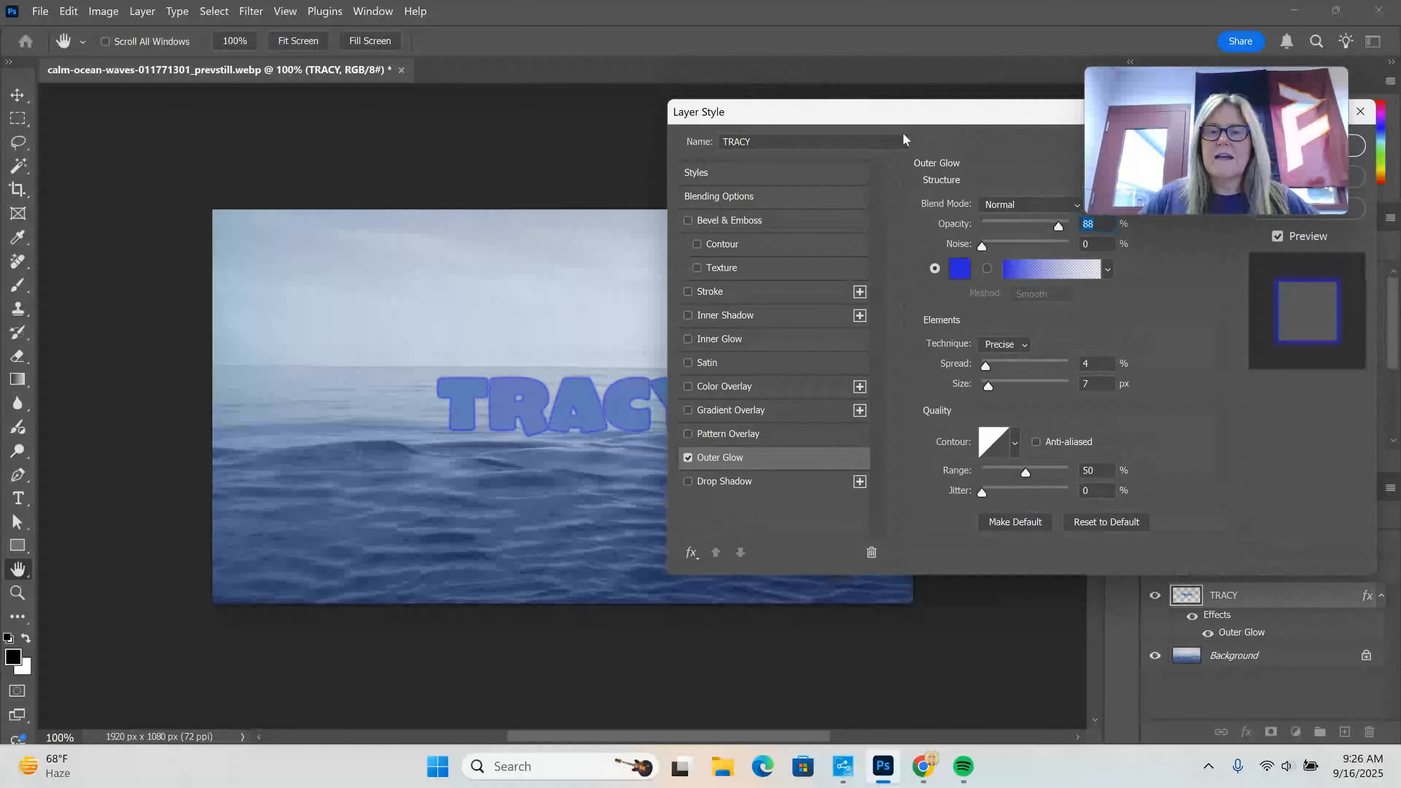
click(961, 269)
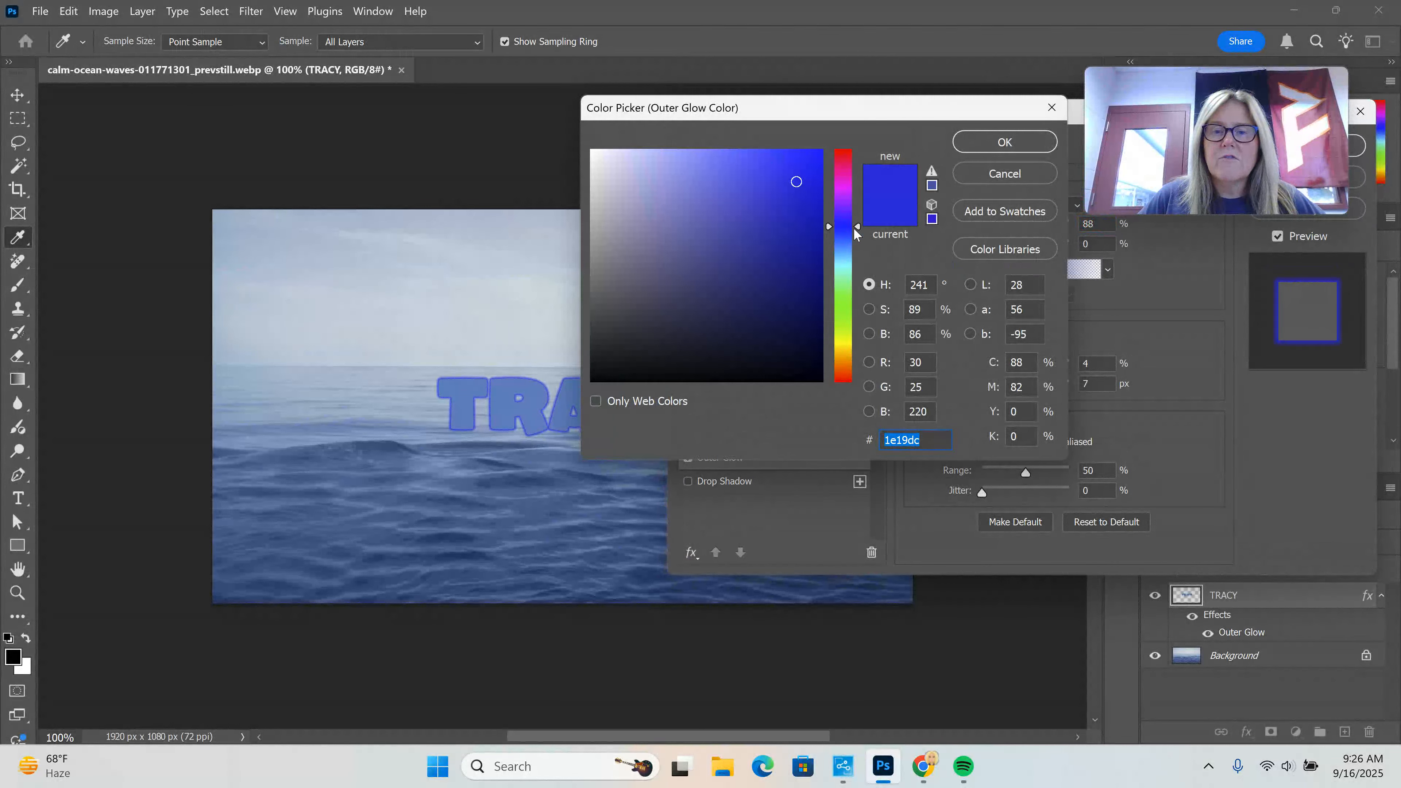
drag(853, 228, 857, 243)
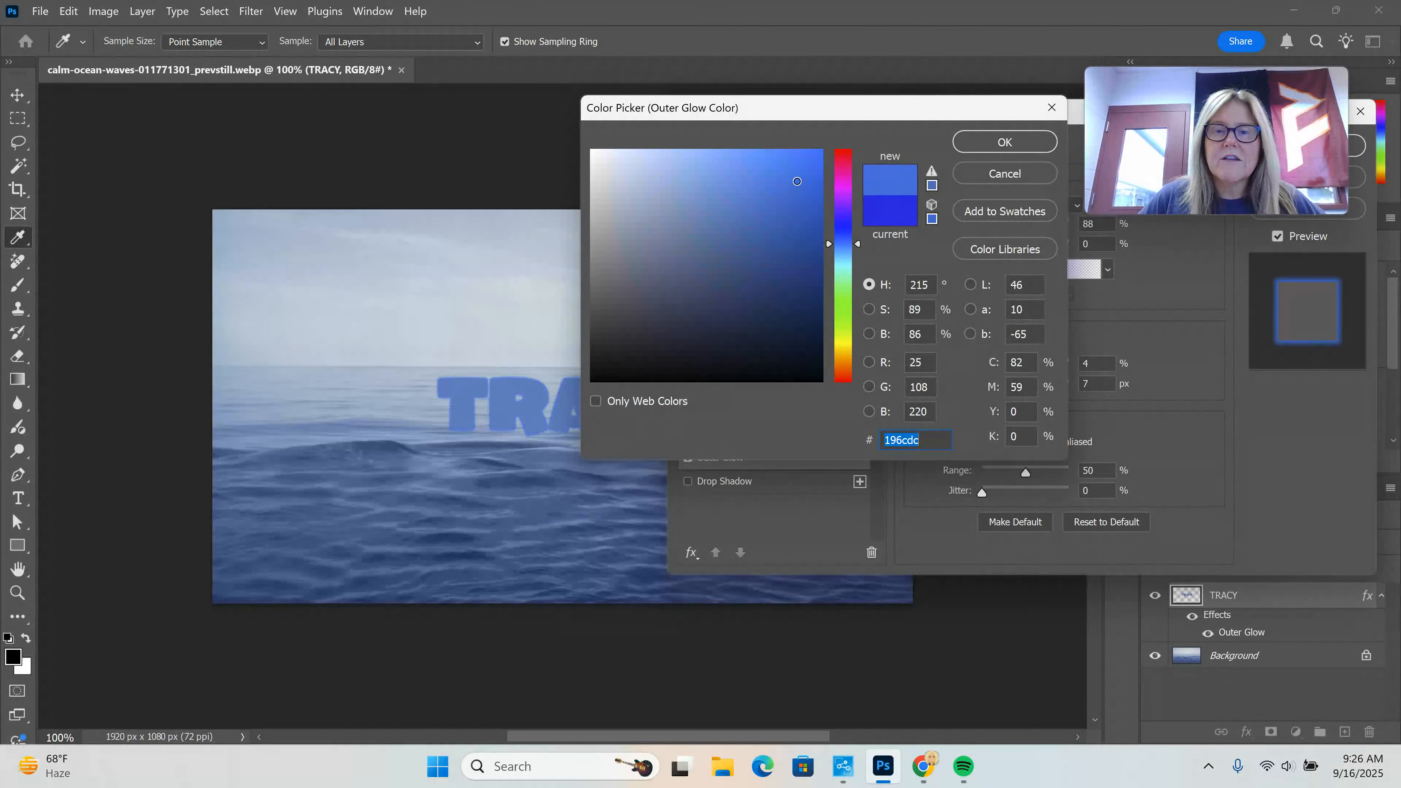
click(767, 215)
click(989, 149)
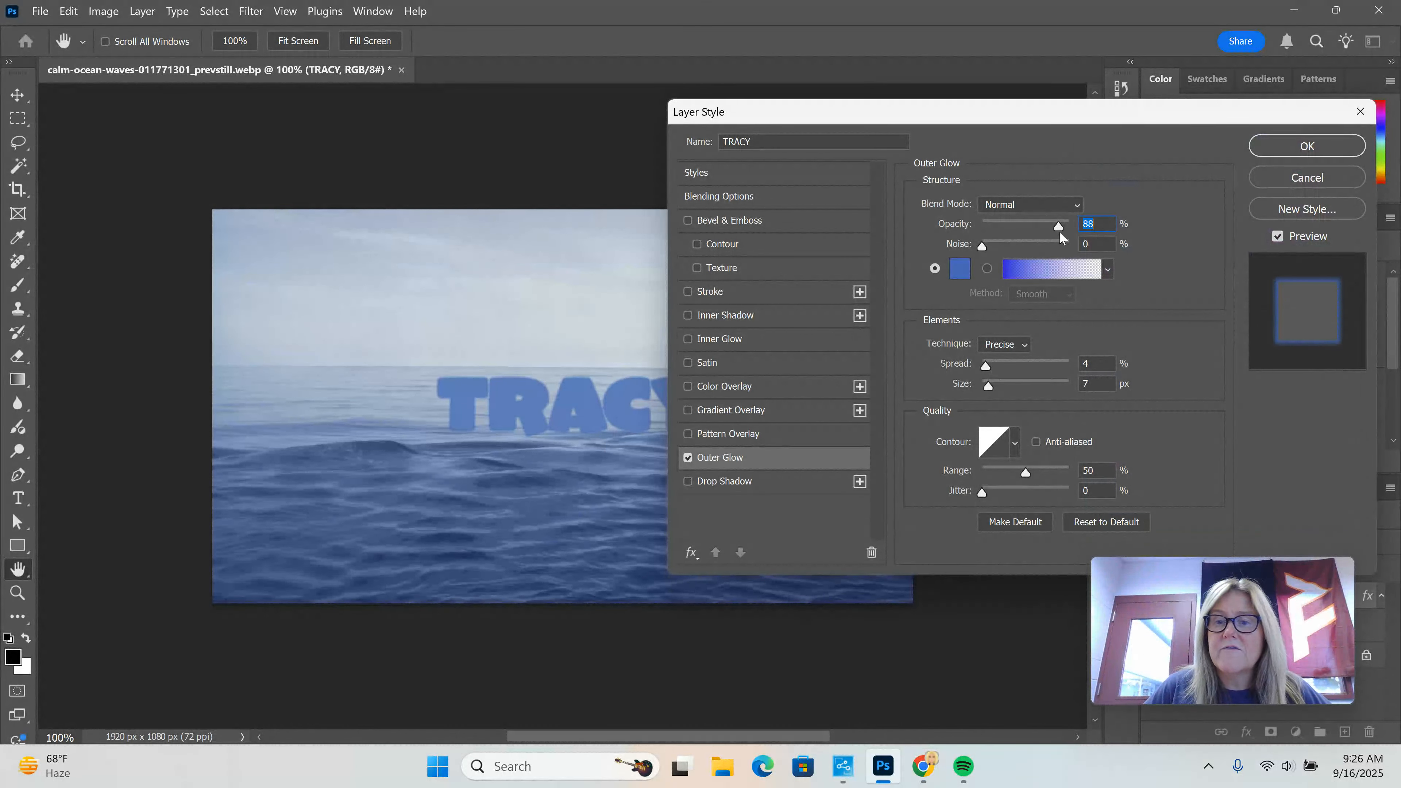
Keep the glow's blend mode at Normal and set its spread to 38% and size to 70 px
click(1042, 205)
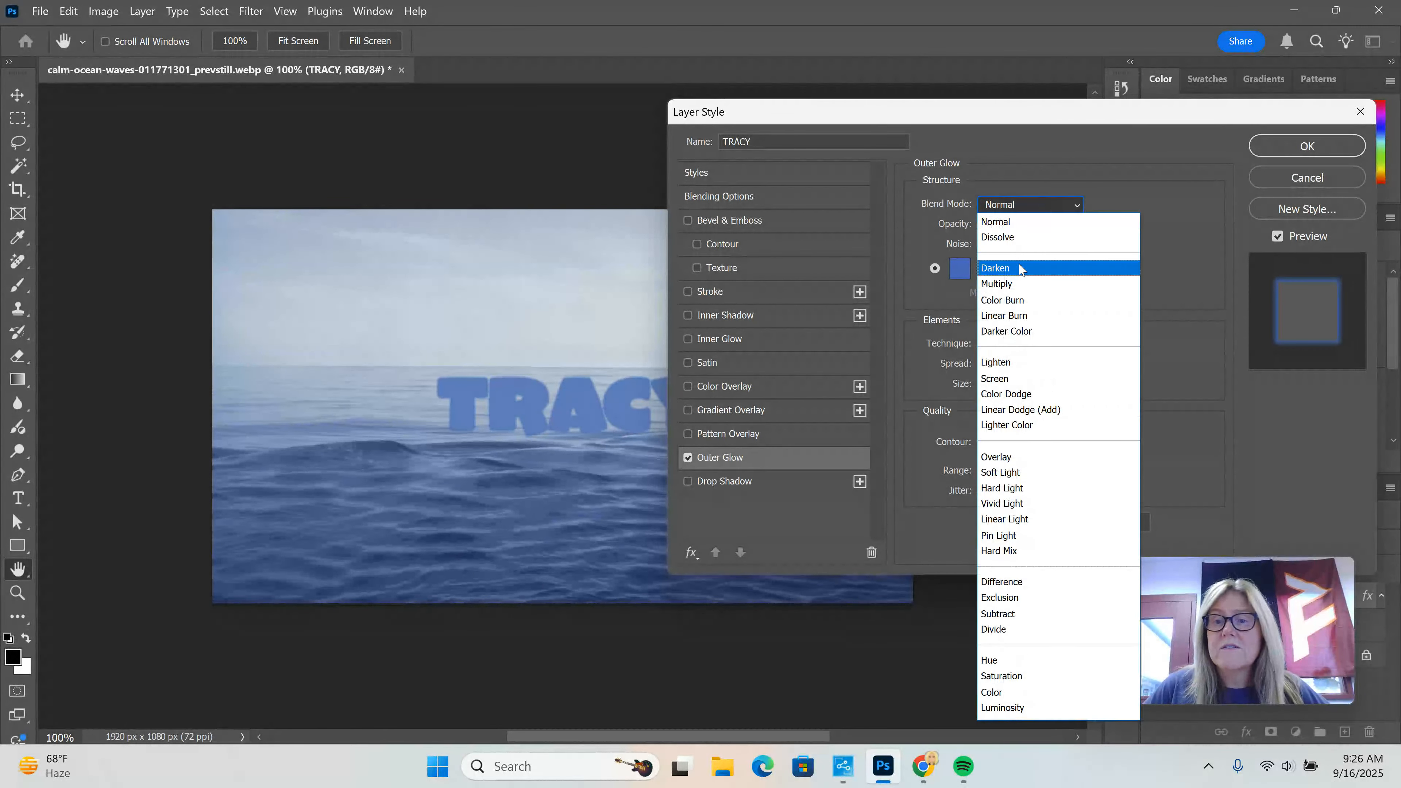
click(1017, 235)
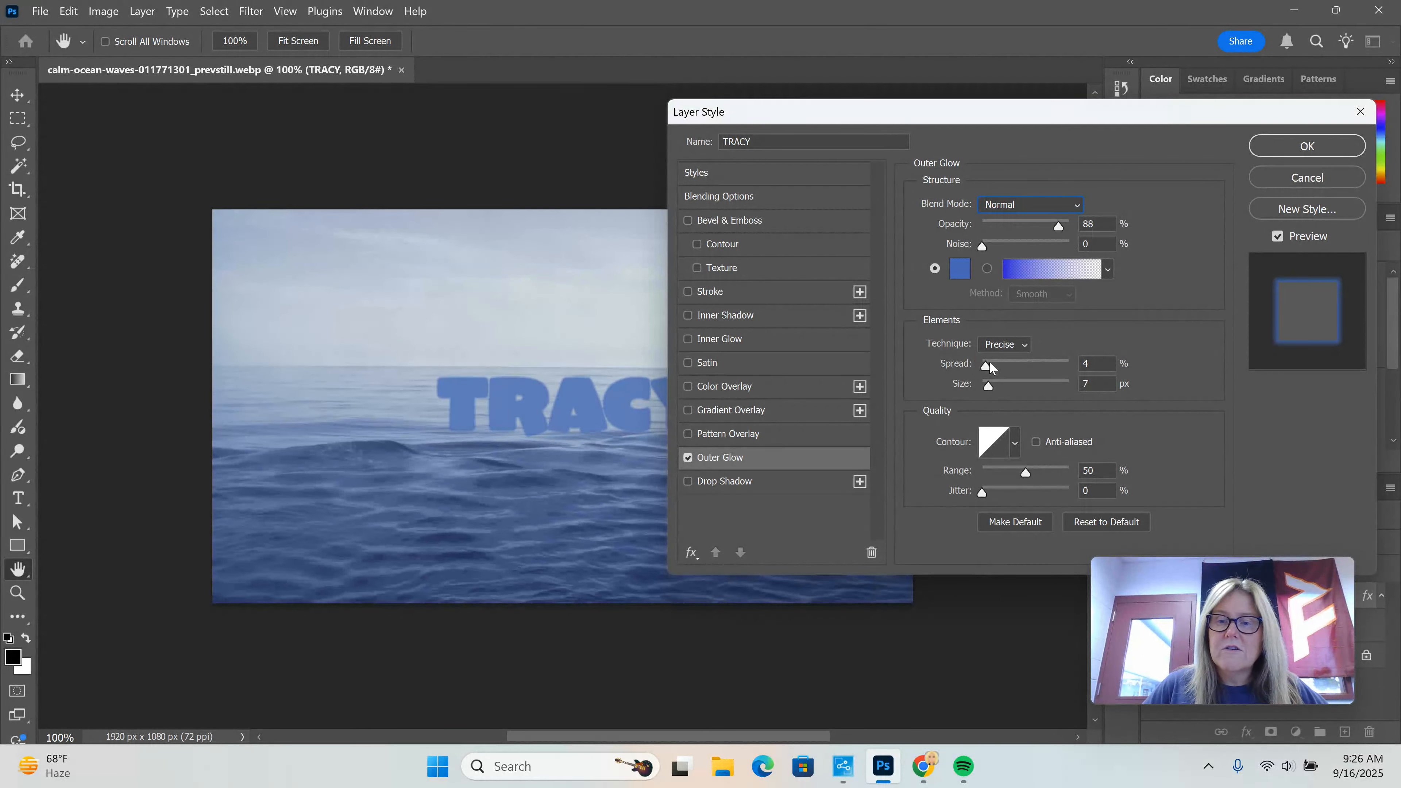
drag(990, 364, 1011, 386)
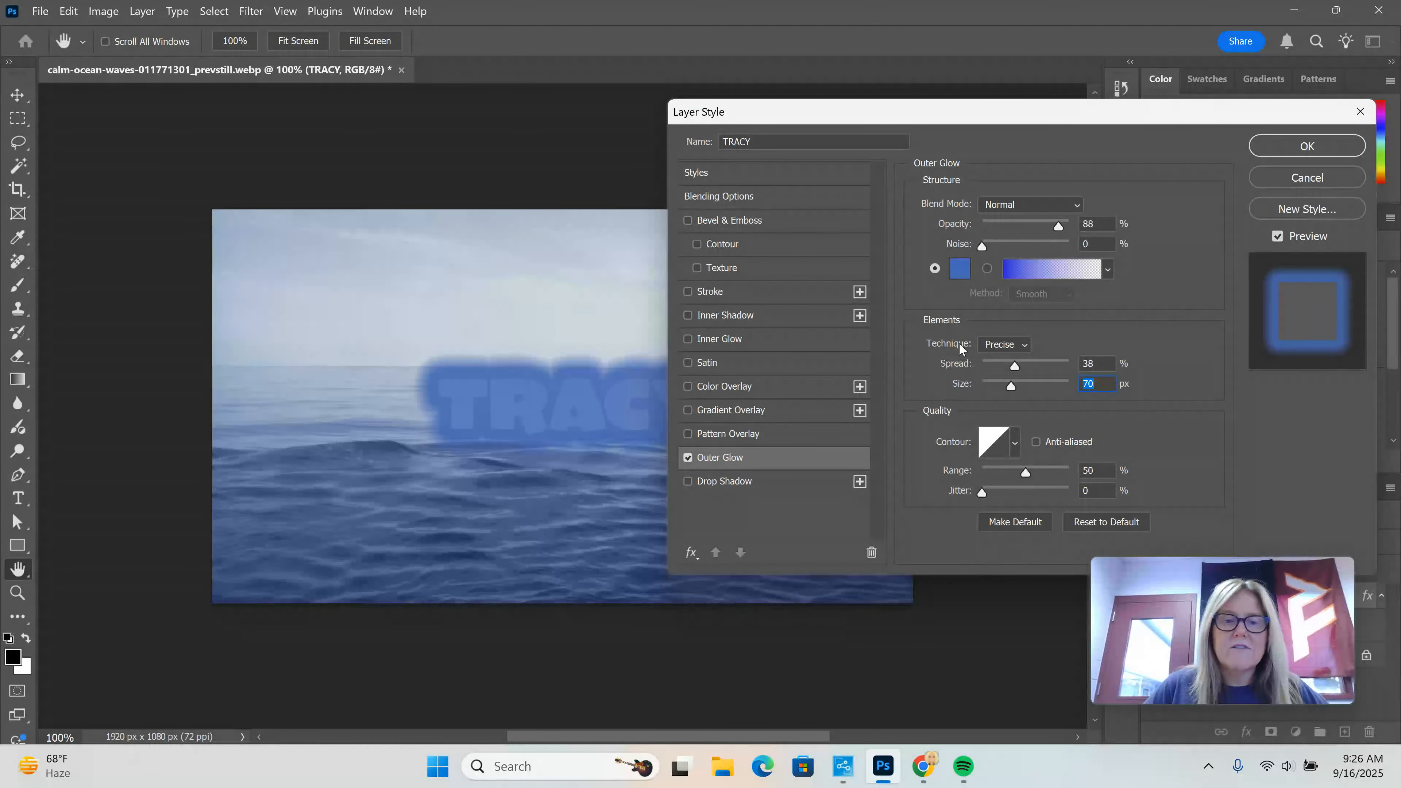
Change the outer glow color to the lighter blue 5798f0 and apply the layer style
click(957, 276)
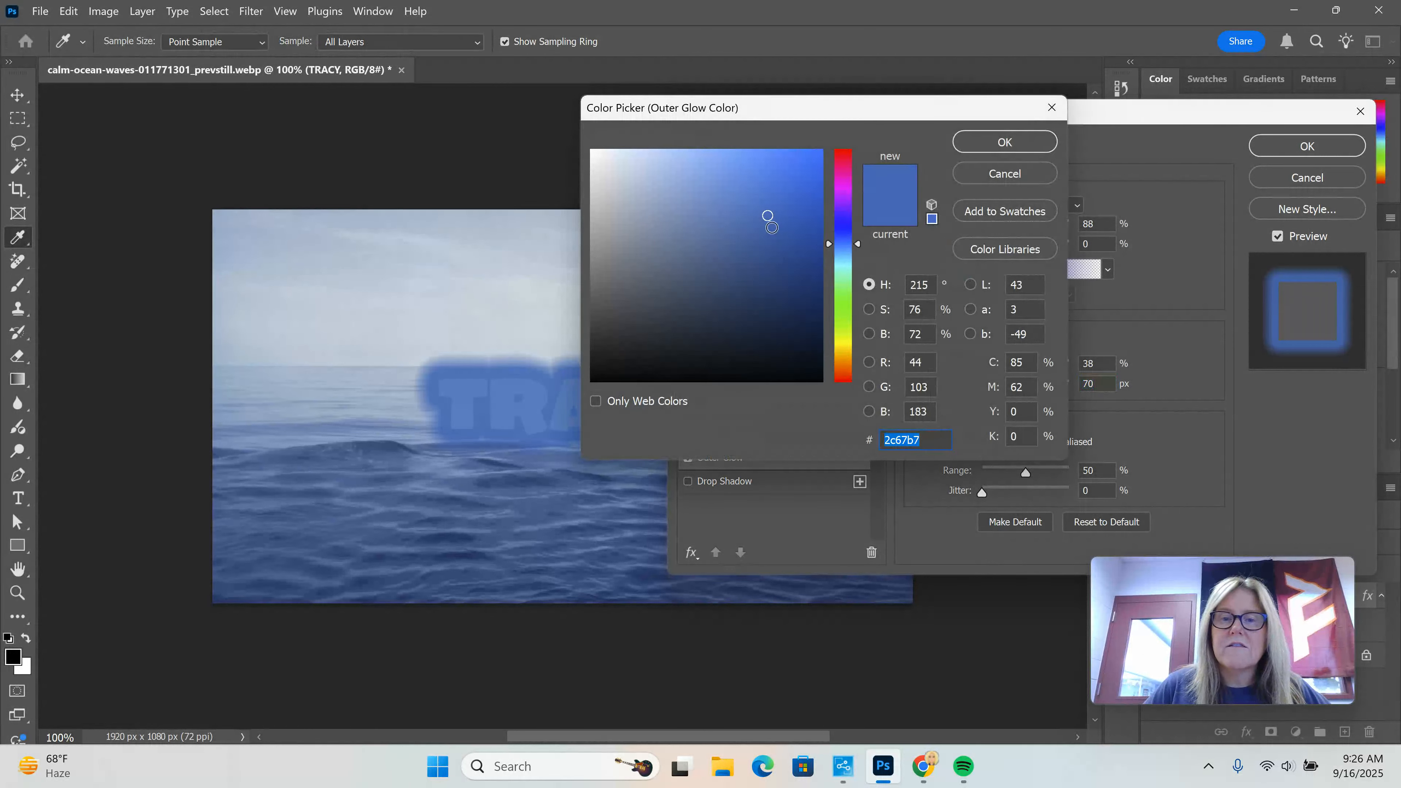
click(717, 228)
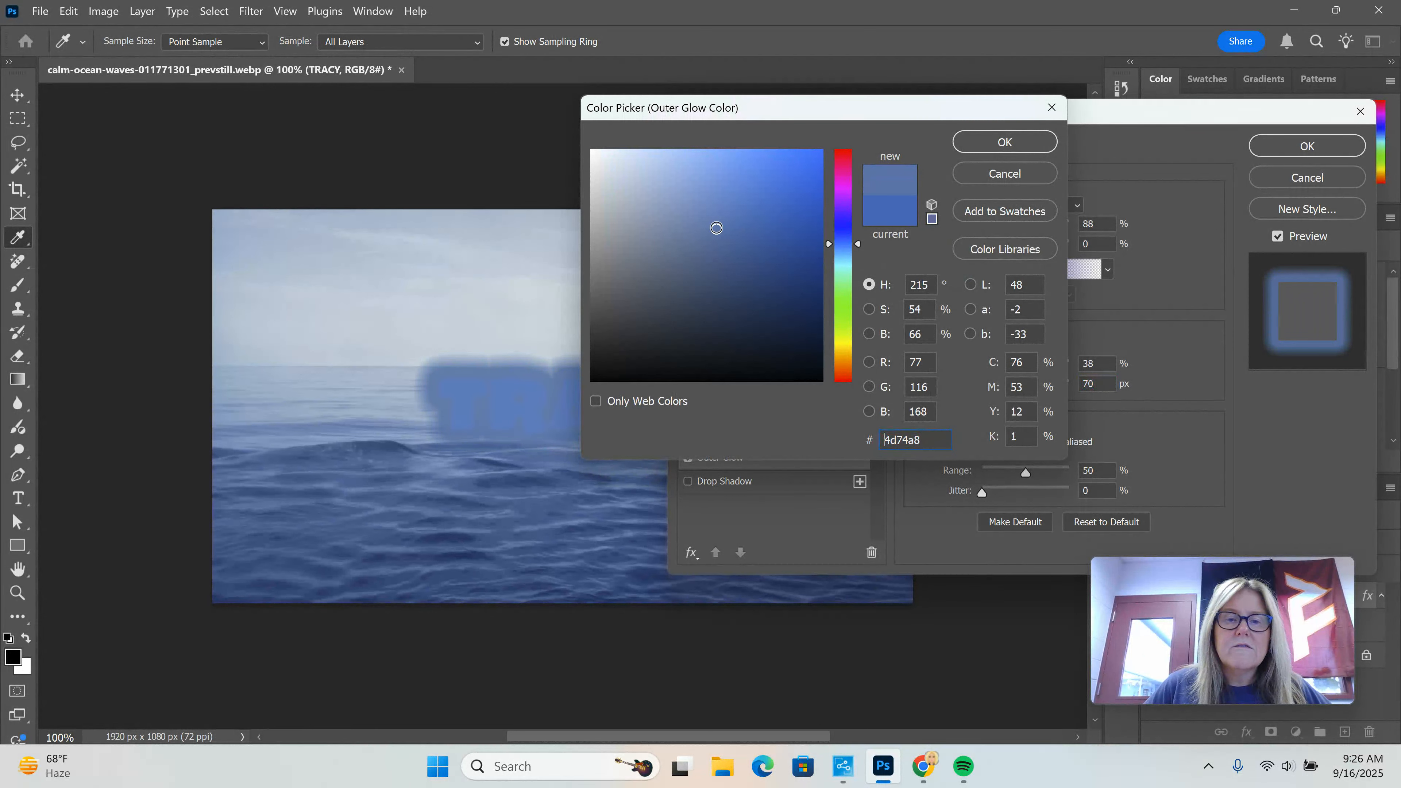
drag(717, 228, 739, 163)
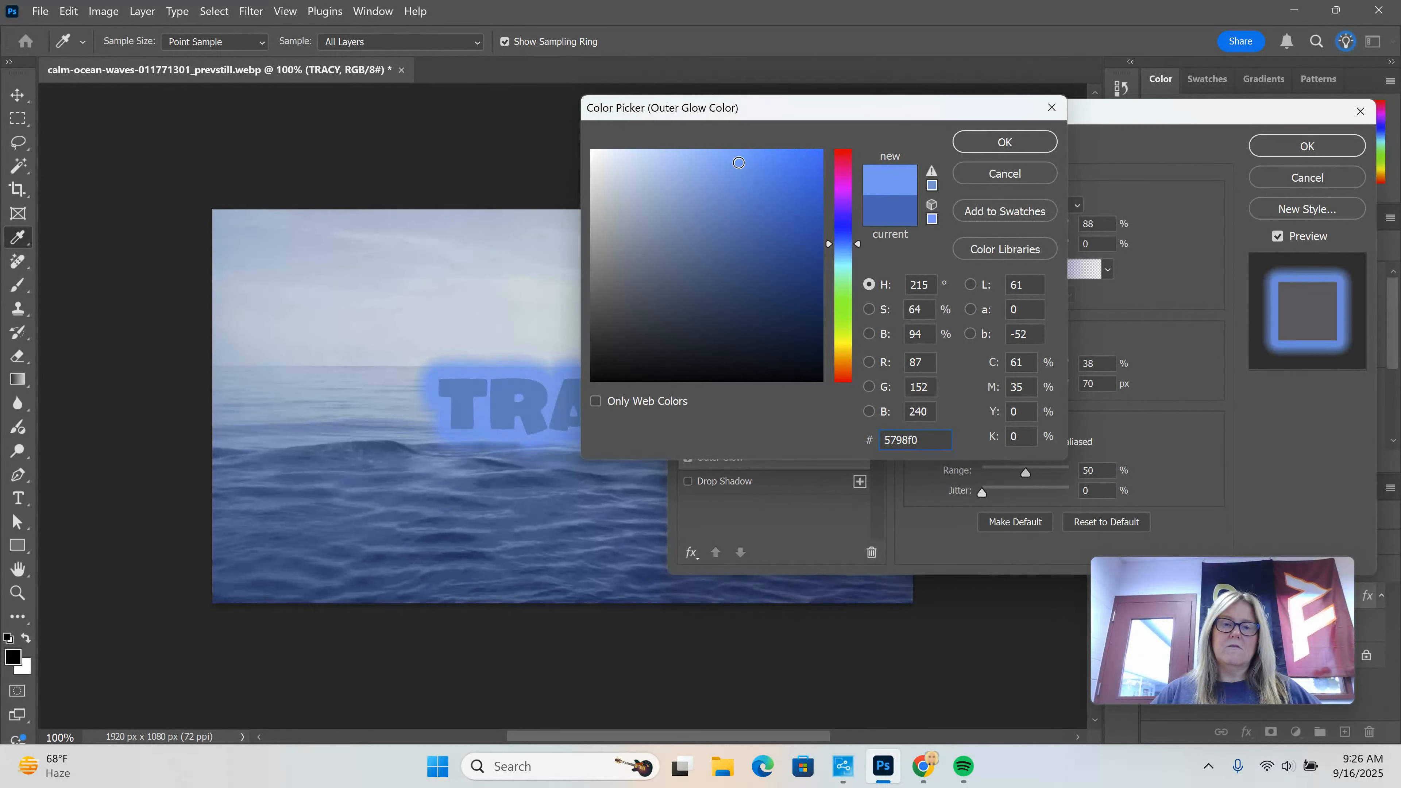
click(981, 143)
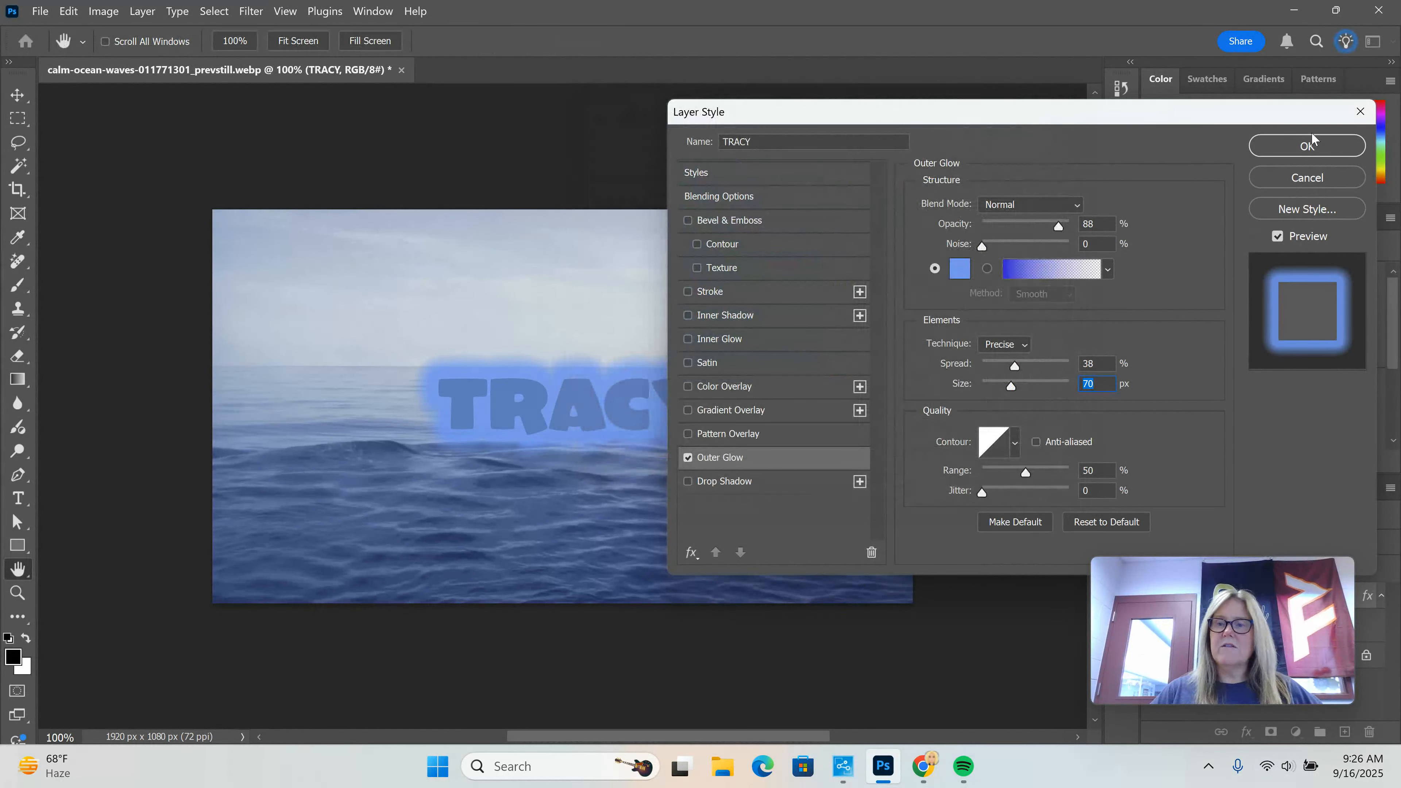
click(1306, 146)
Duplicate the glowing name layer within the same document, keeping the suggested copy name
drag(1206, 654, 1169, 132)
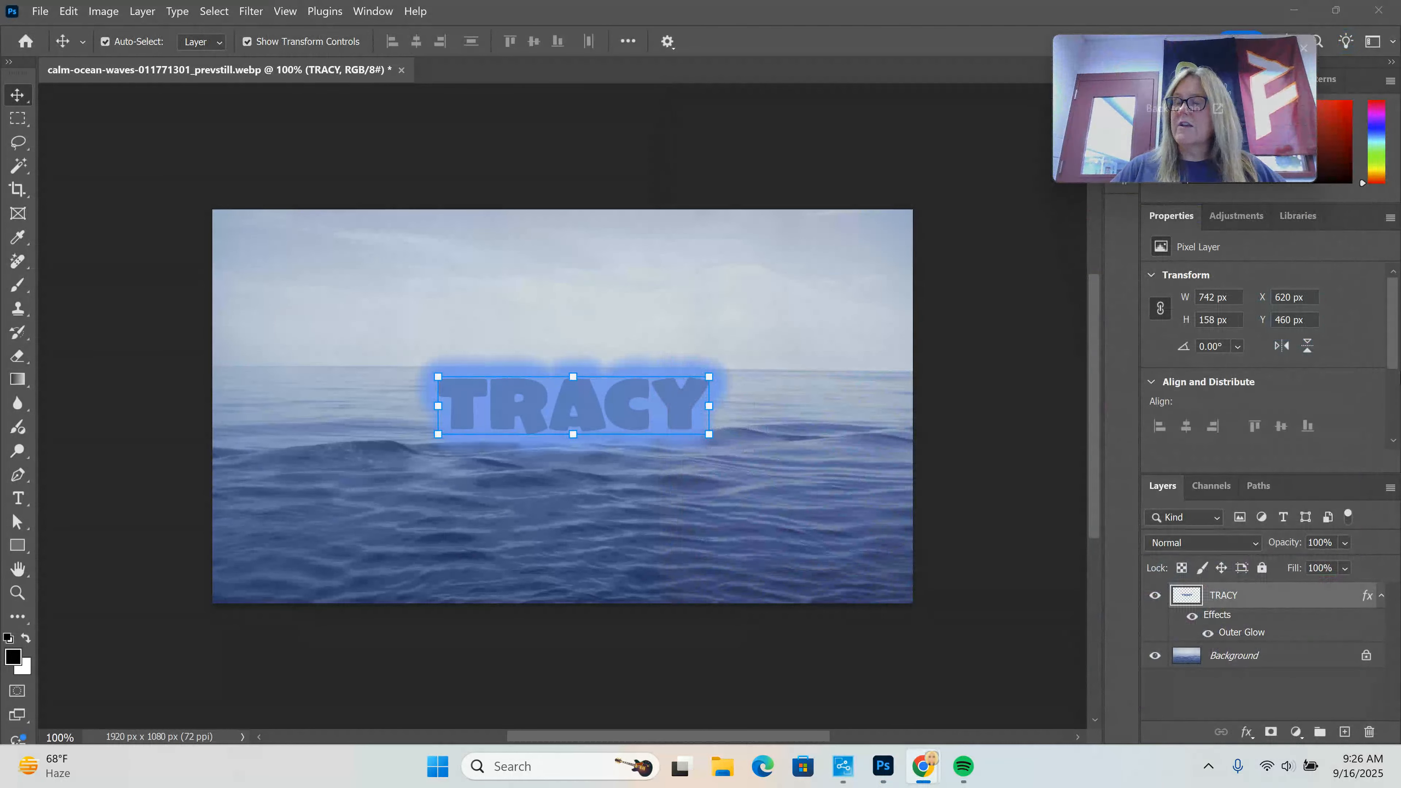
click(1222, 588)
right_click(1223, 594)
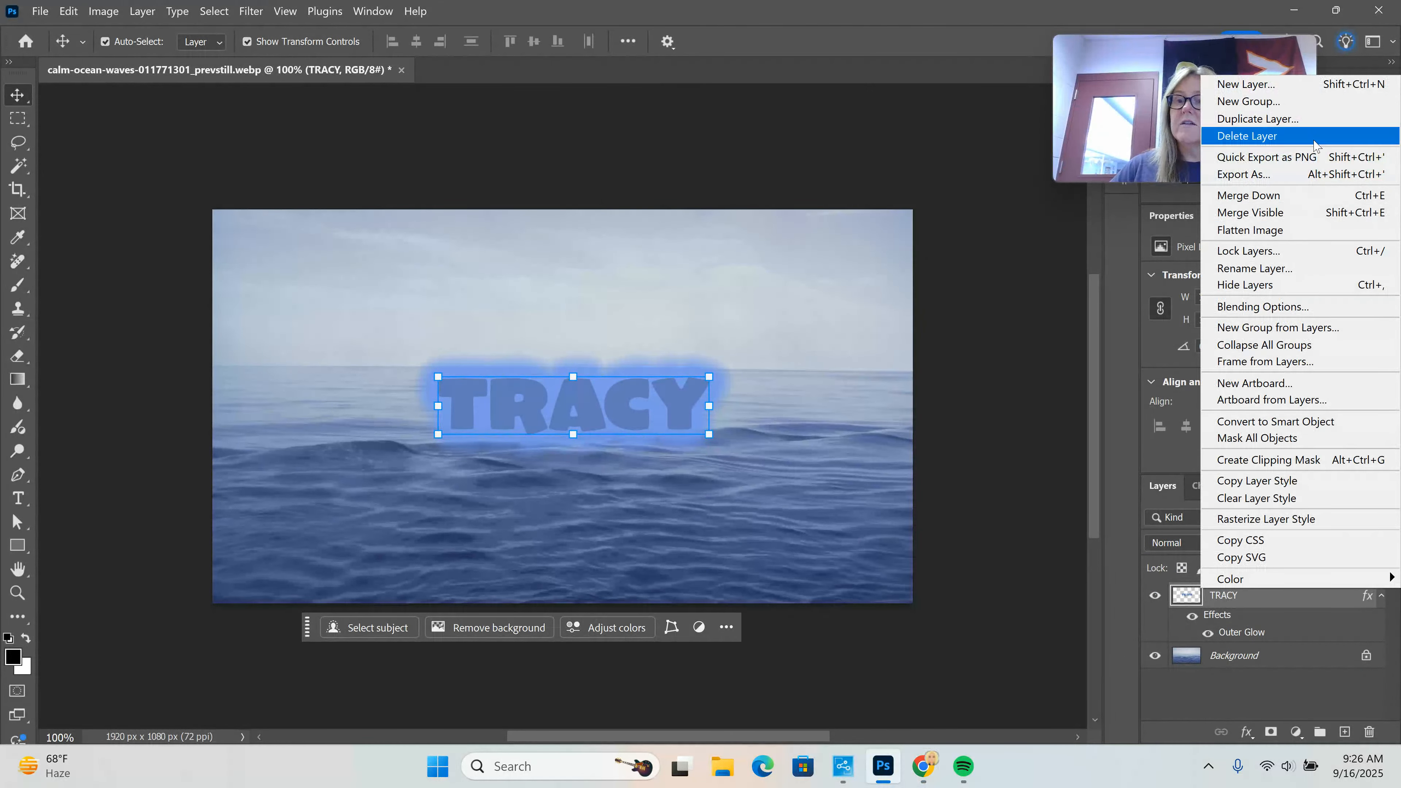
click(1305, 121)
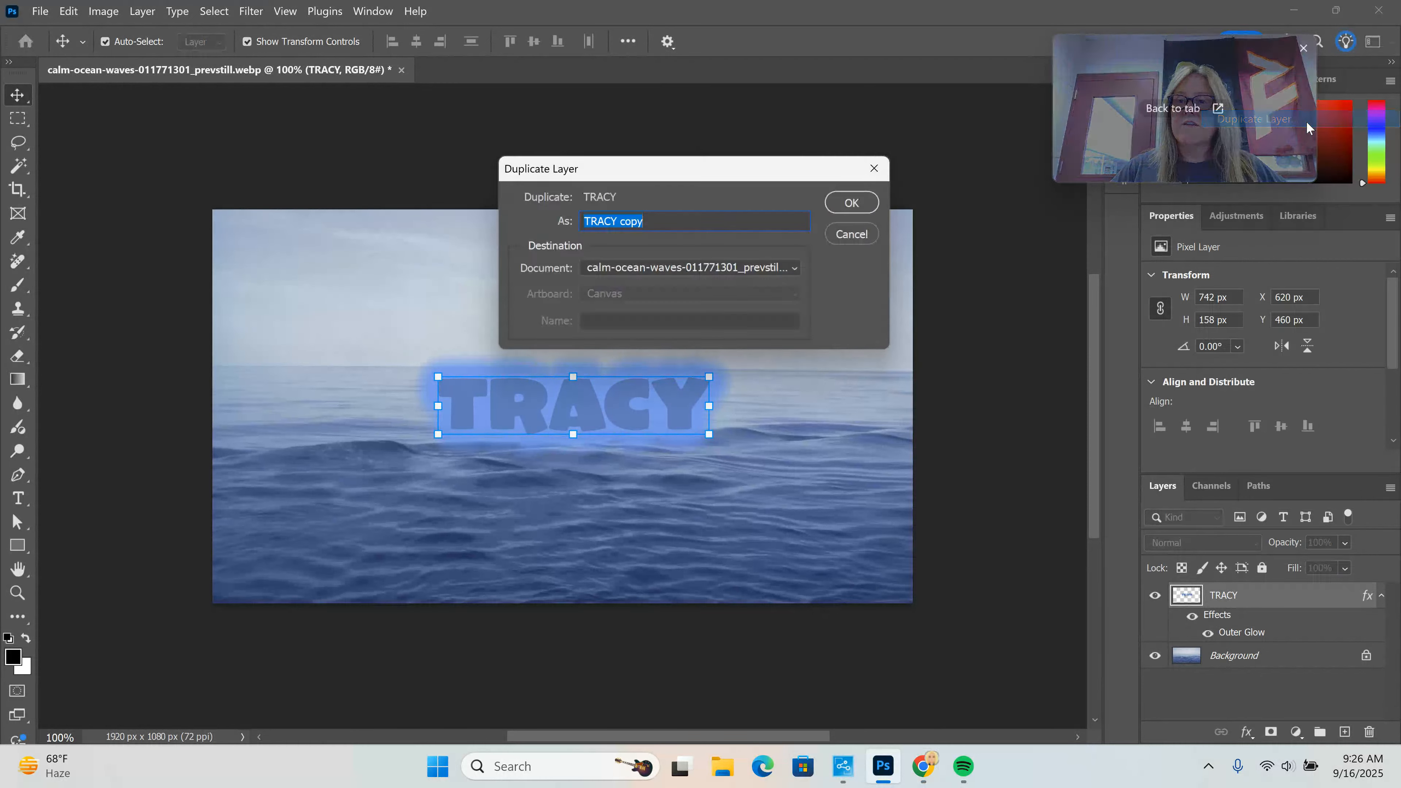
click(852, 202)
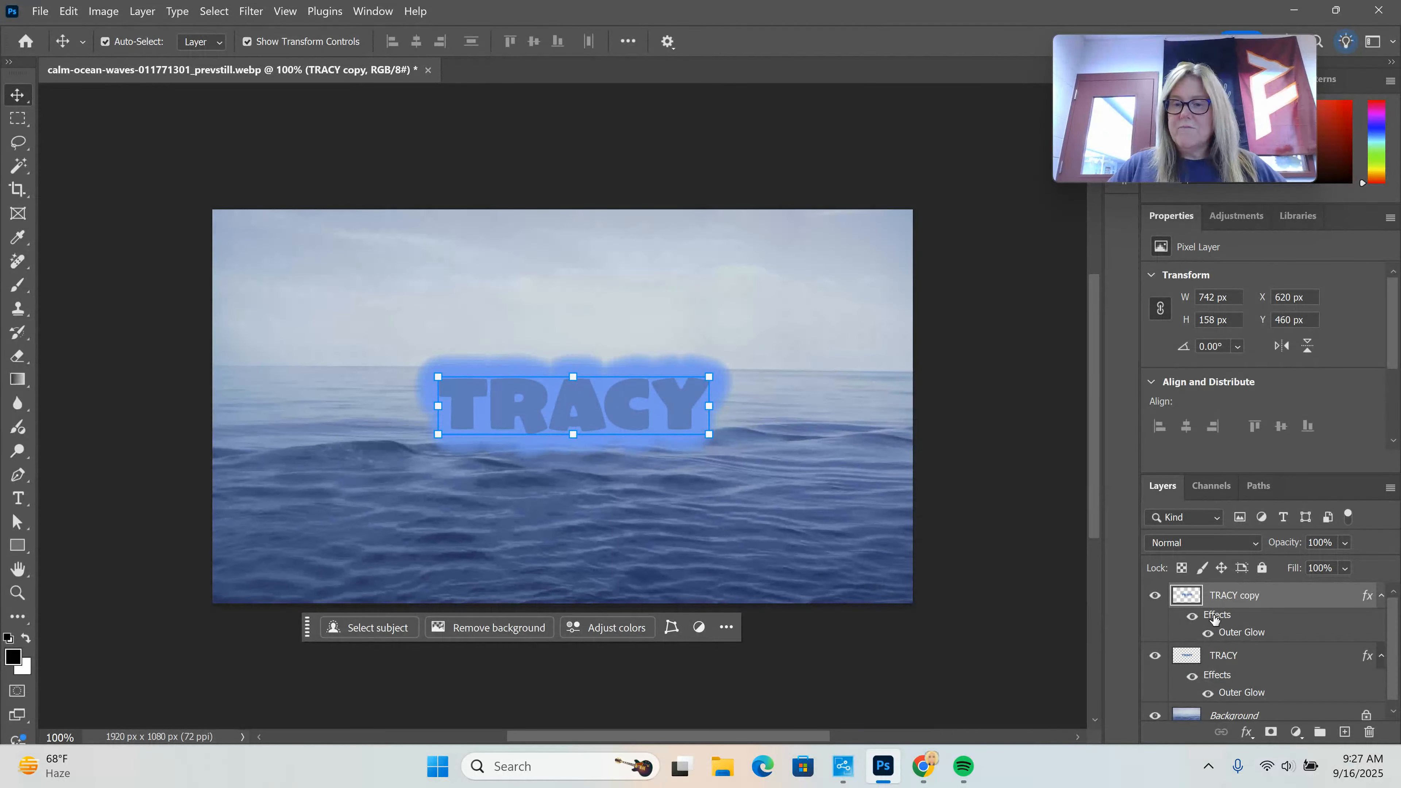
Change the outer glow color of the duplicated name layer to the dark blue 282caf
double_click(1242, 633)
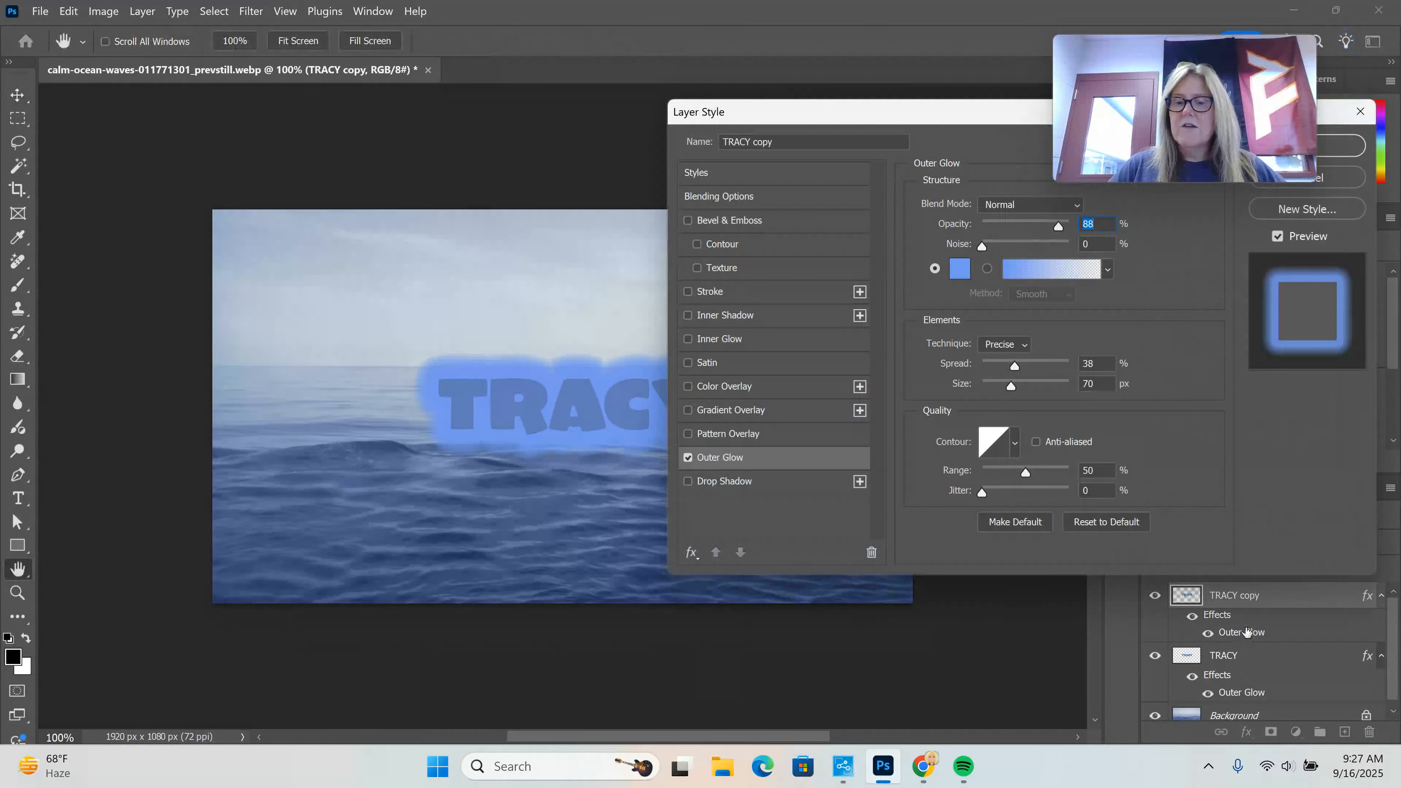
click(960, 275)
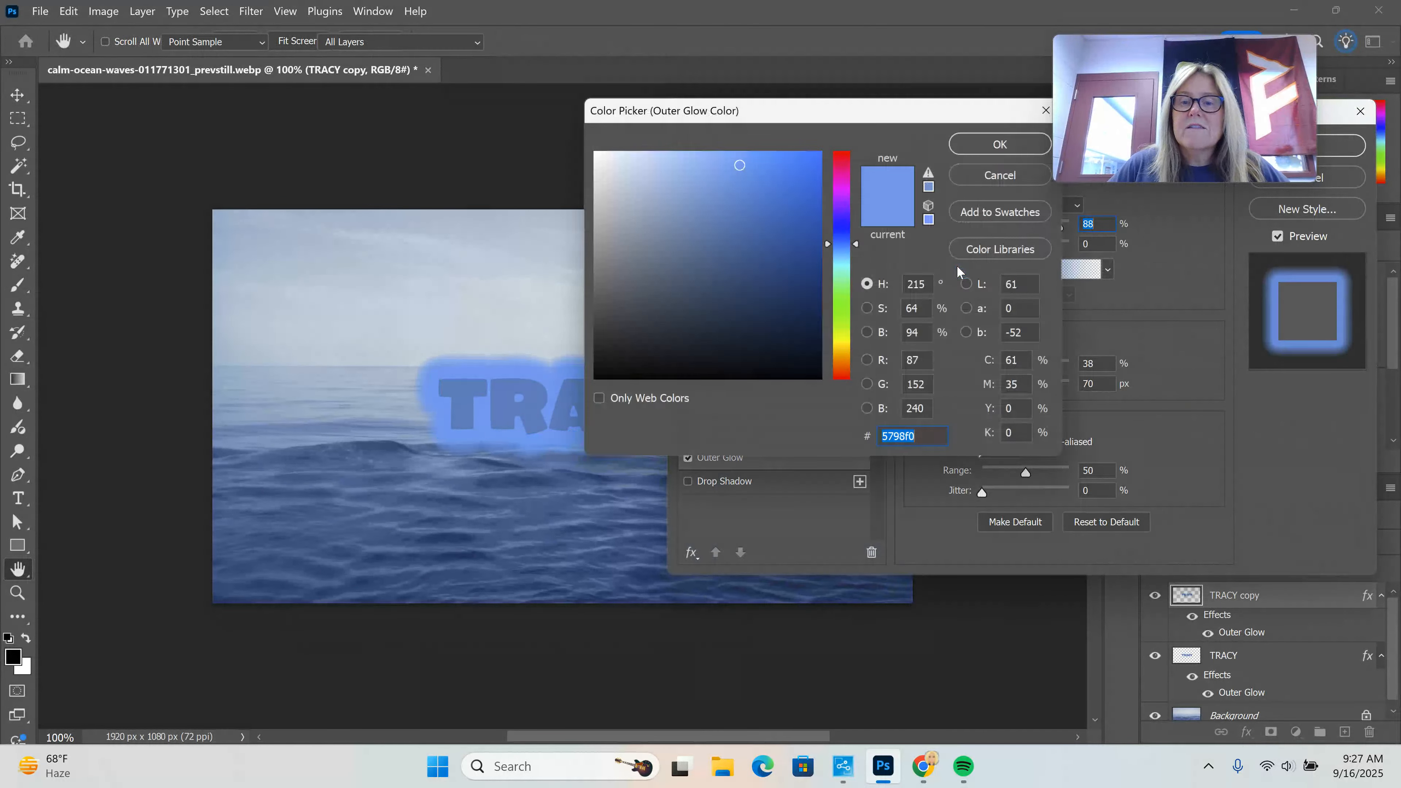
drag(857, 247, 858, 231)
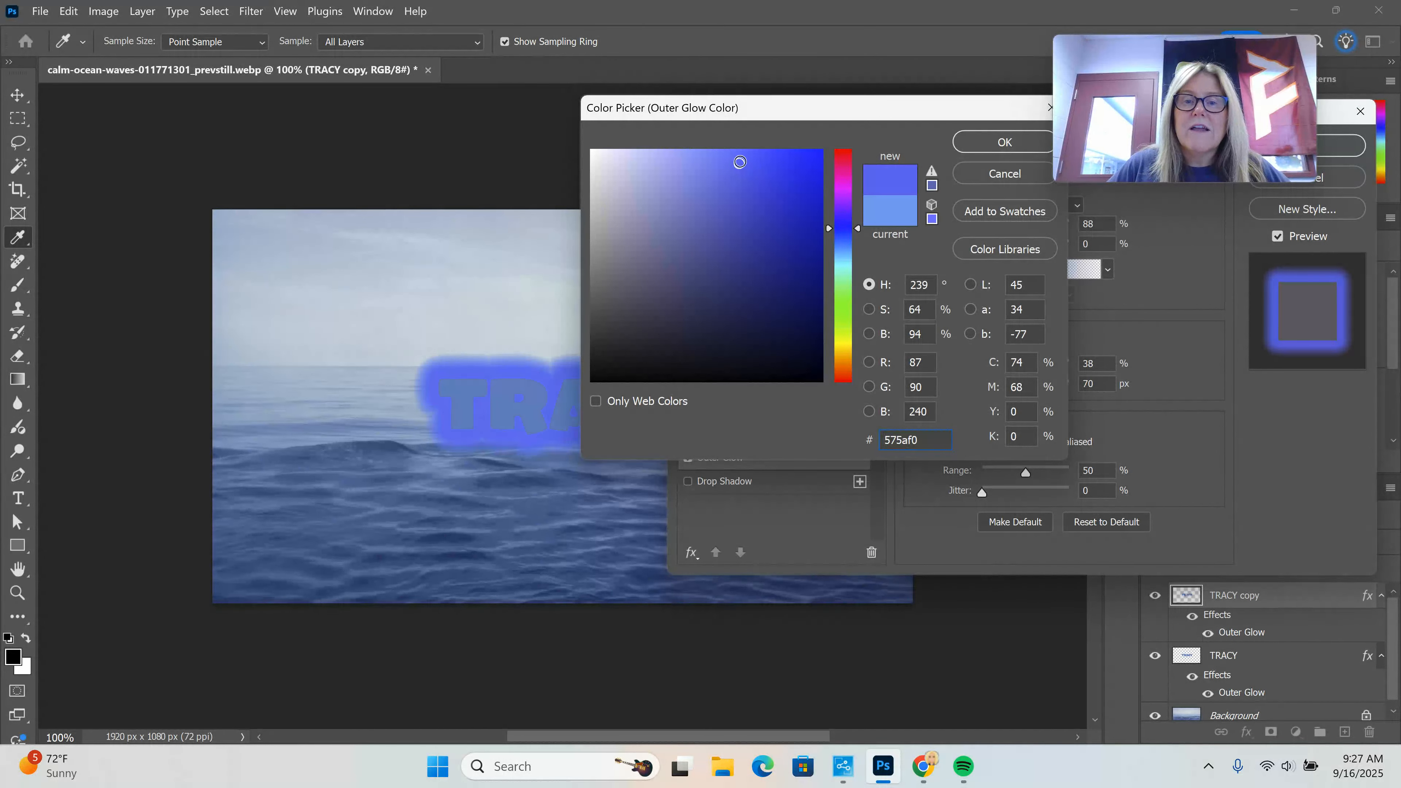
drag(742, 164, 769, 223)
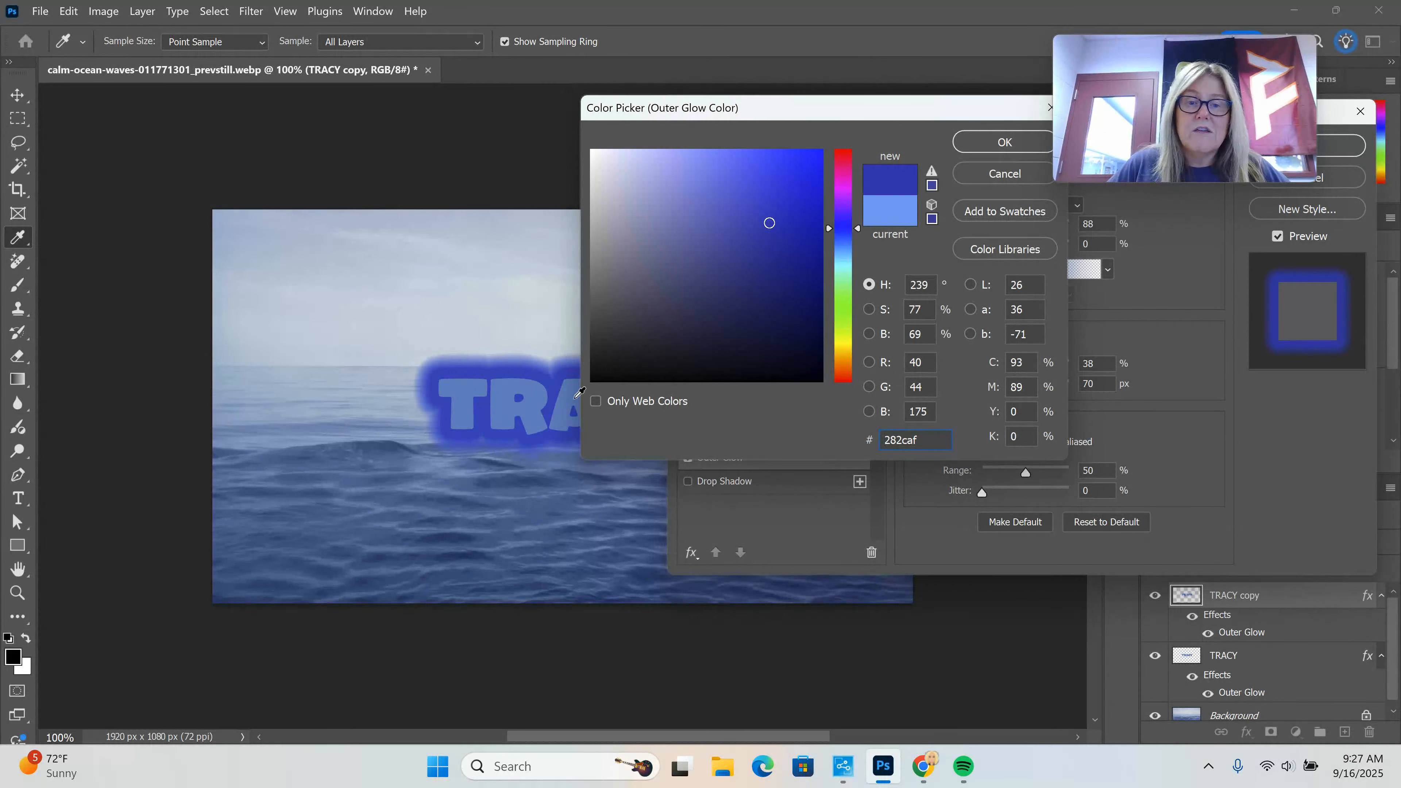
click(1005, 142)
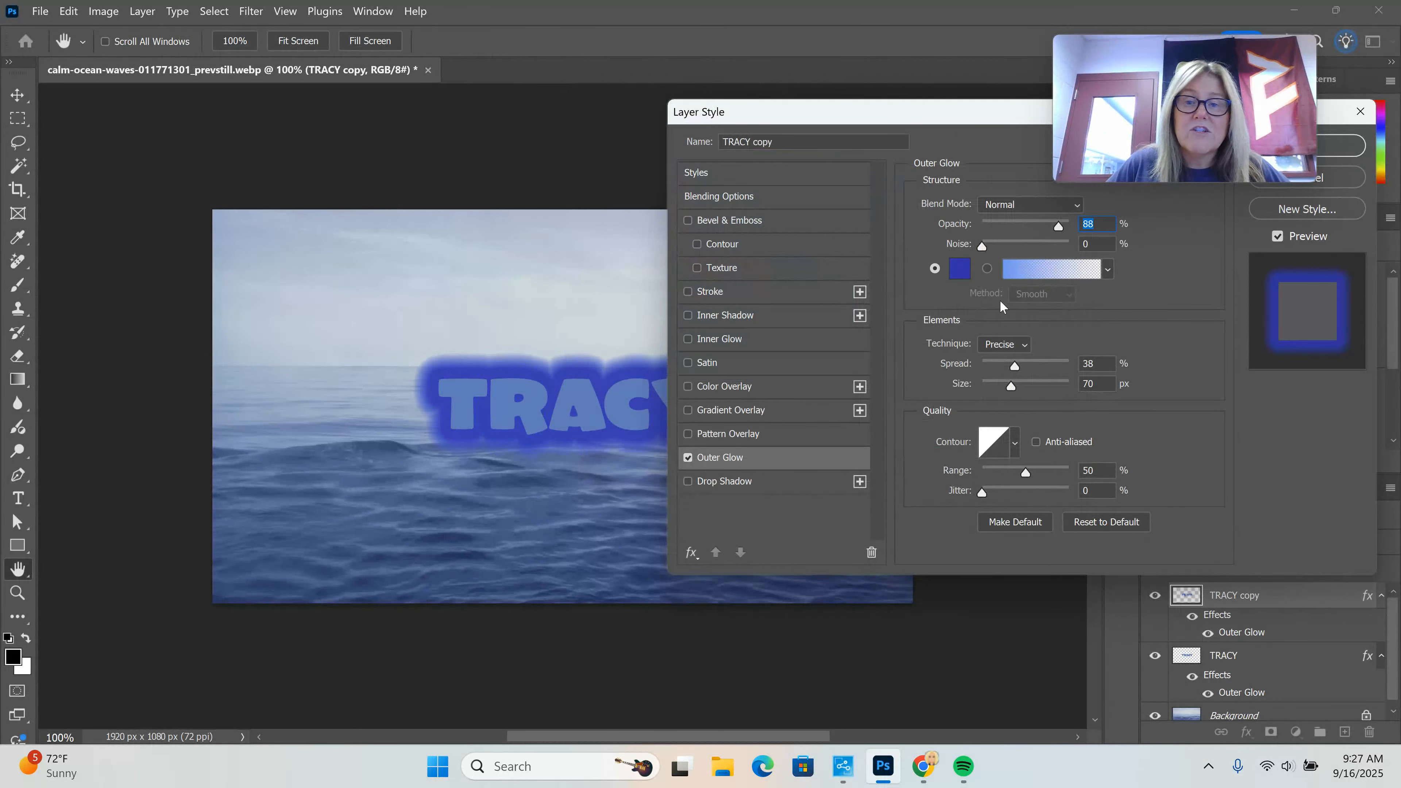
Reduce the duplicate's outer glow to 14% spread and 10 px size, and apply the layer style
drag(1014, 366, 990, 387)
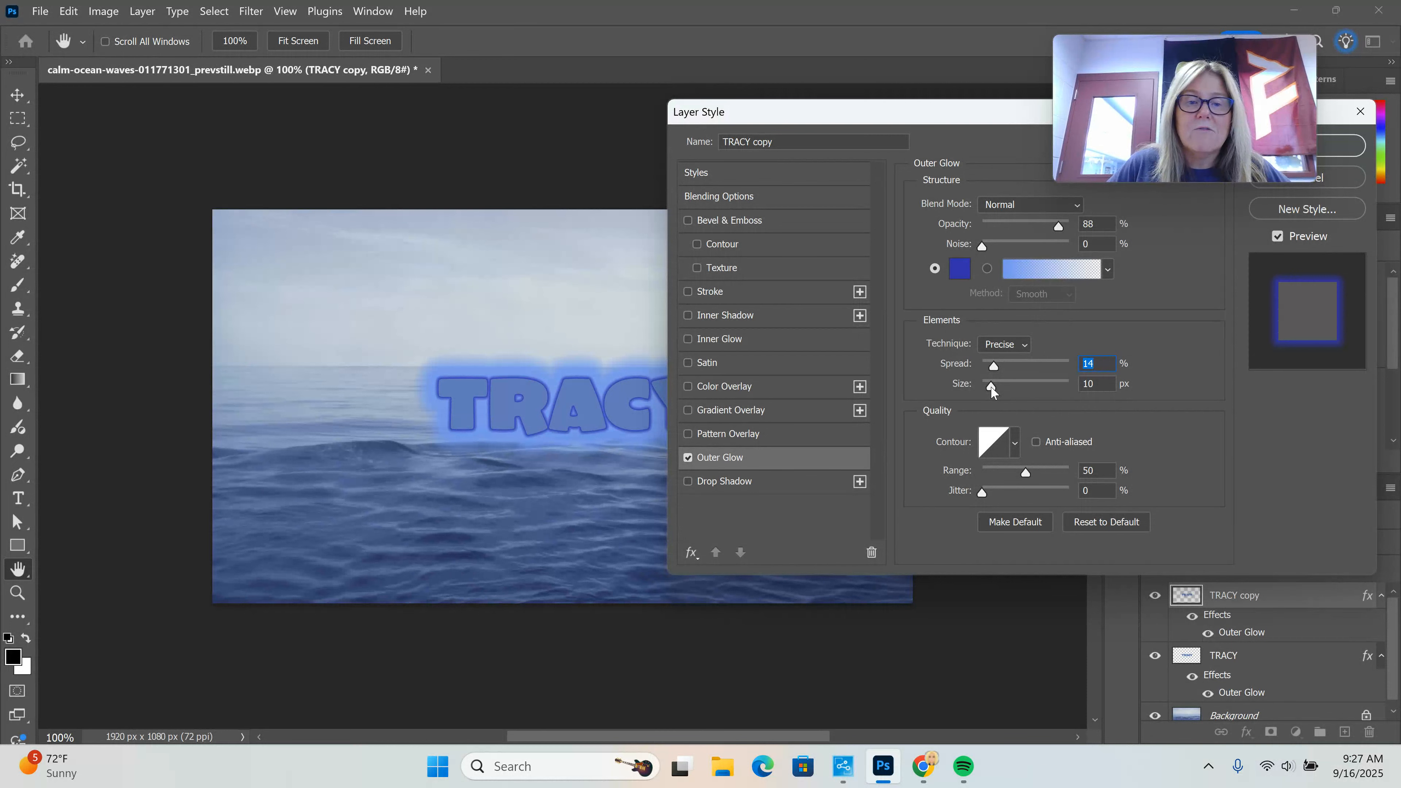
drag(991, 387, 990, 386)
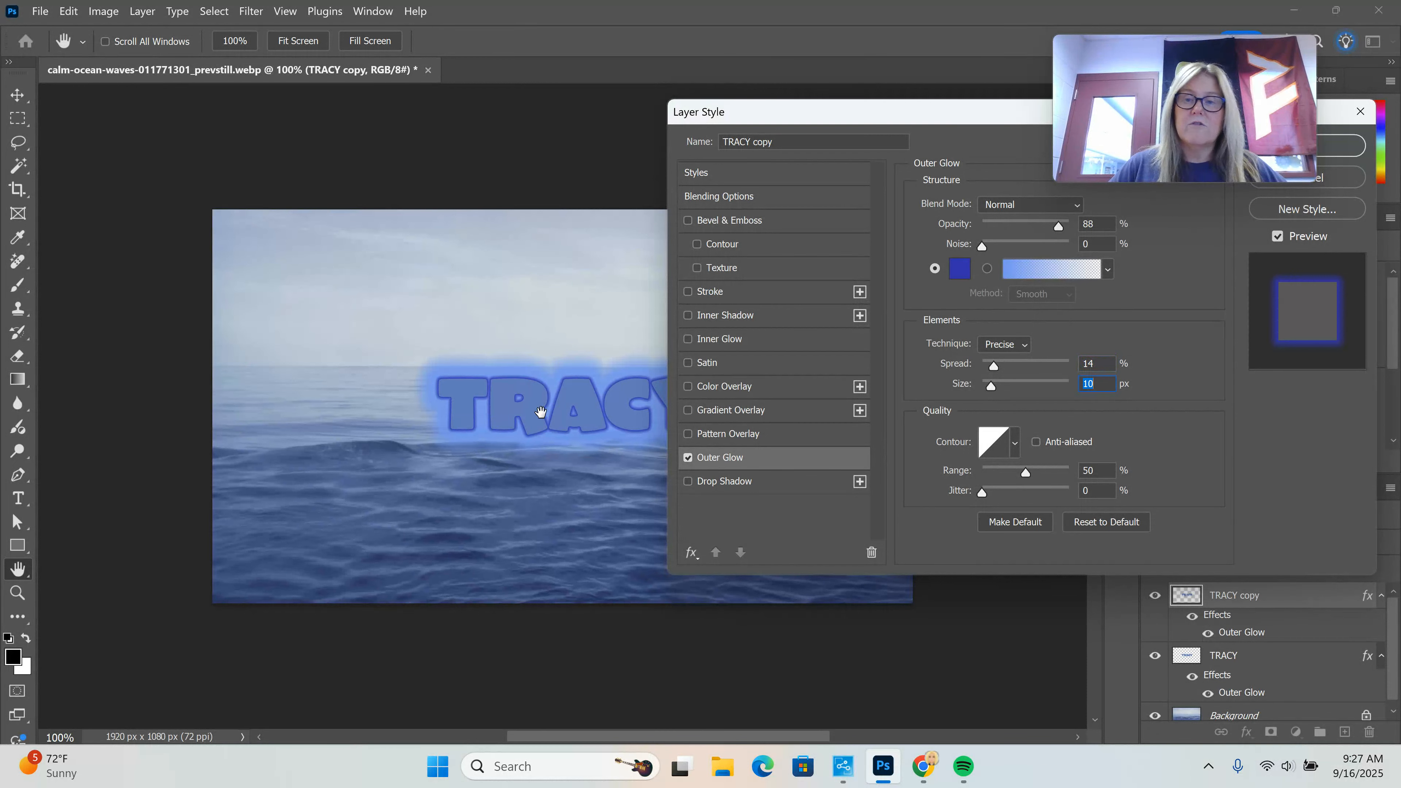
click(1337, 146)
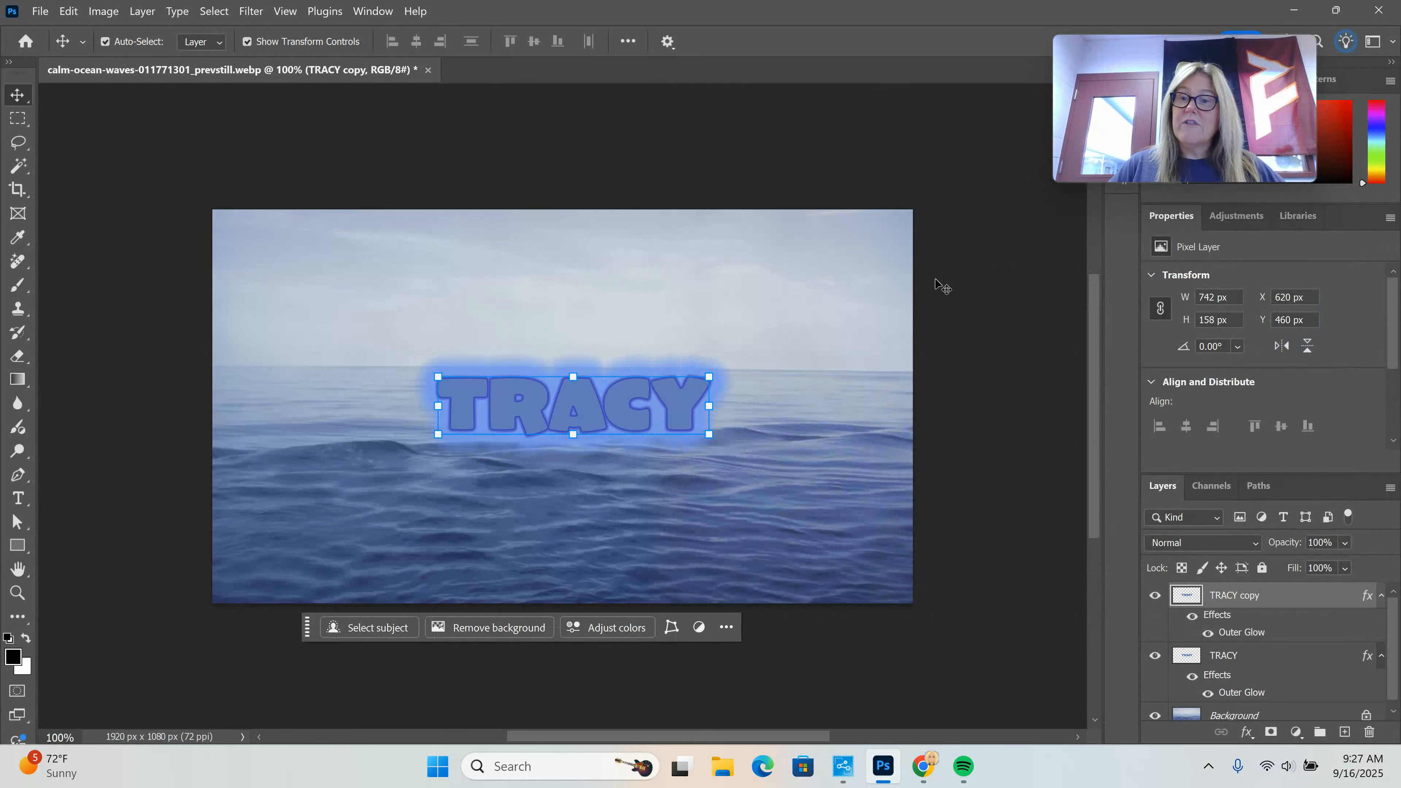
Duplicate the top name layer within the same document and name the duplicate Reflection
right_click(1242, 596)
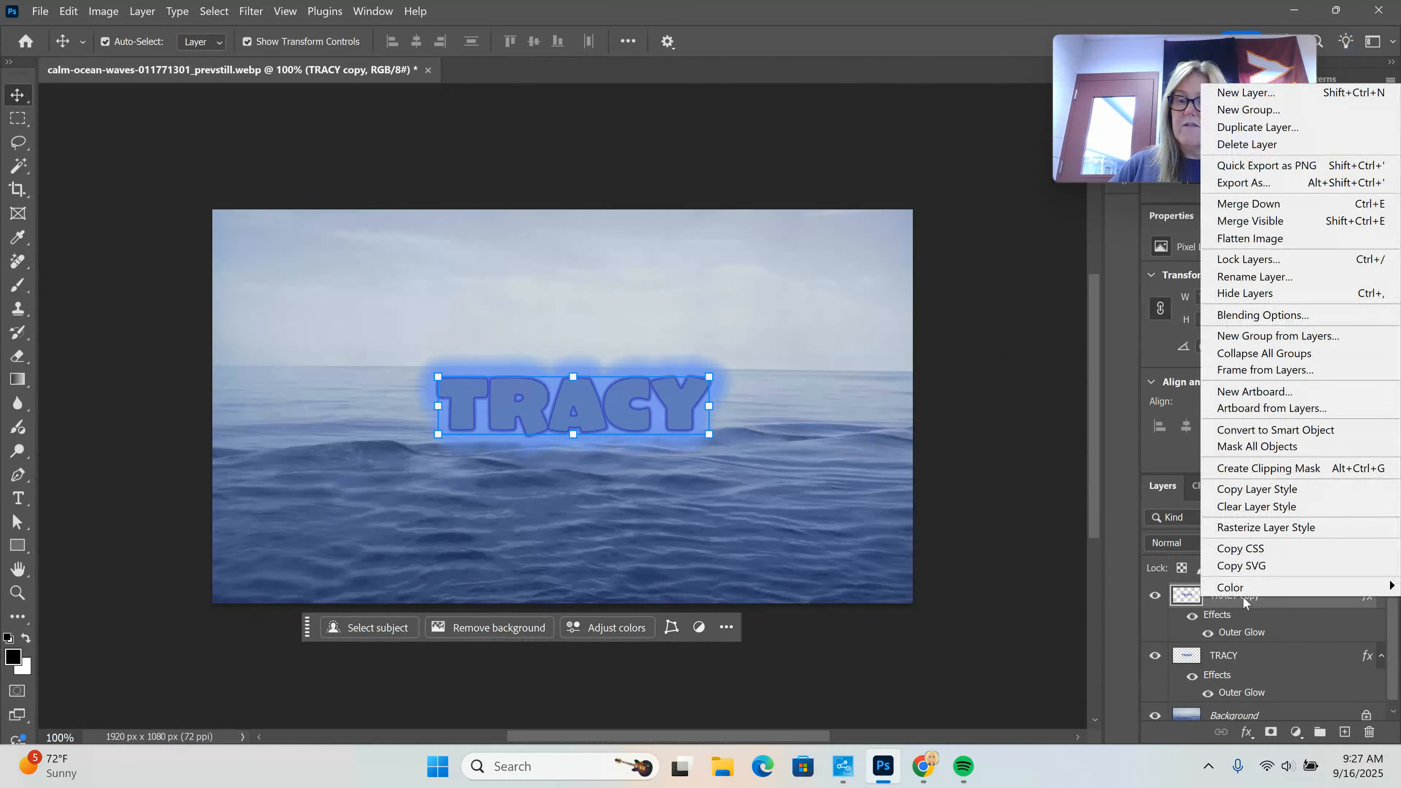
click(1312, 127)
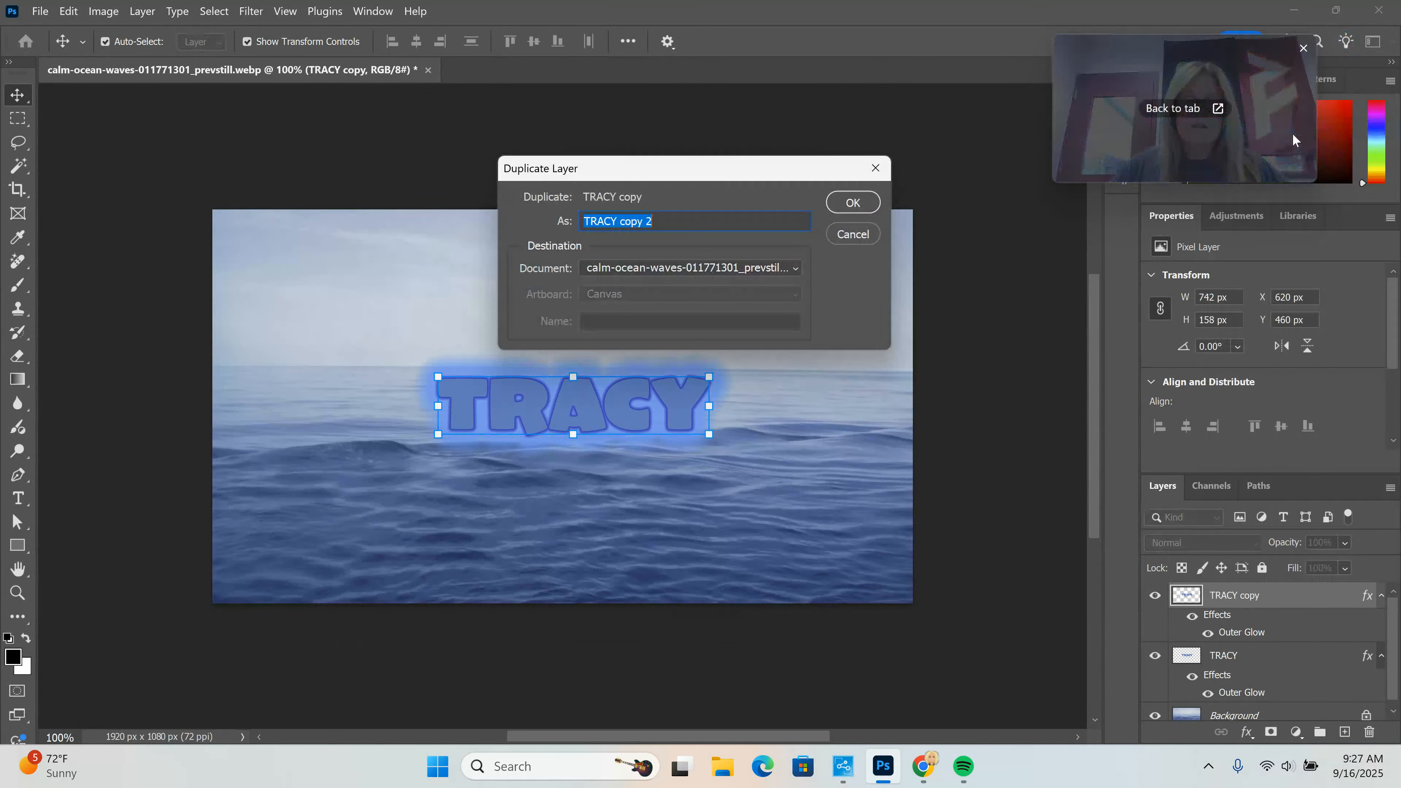
text(Refl)
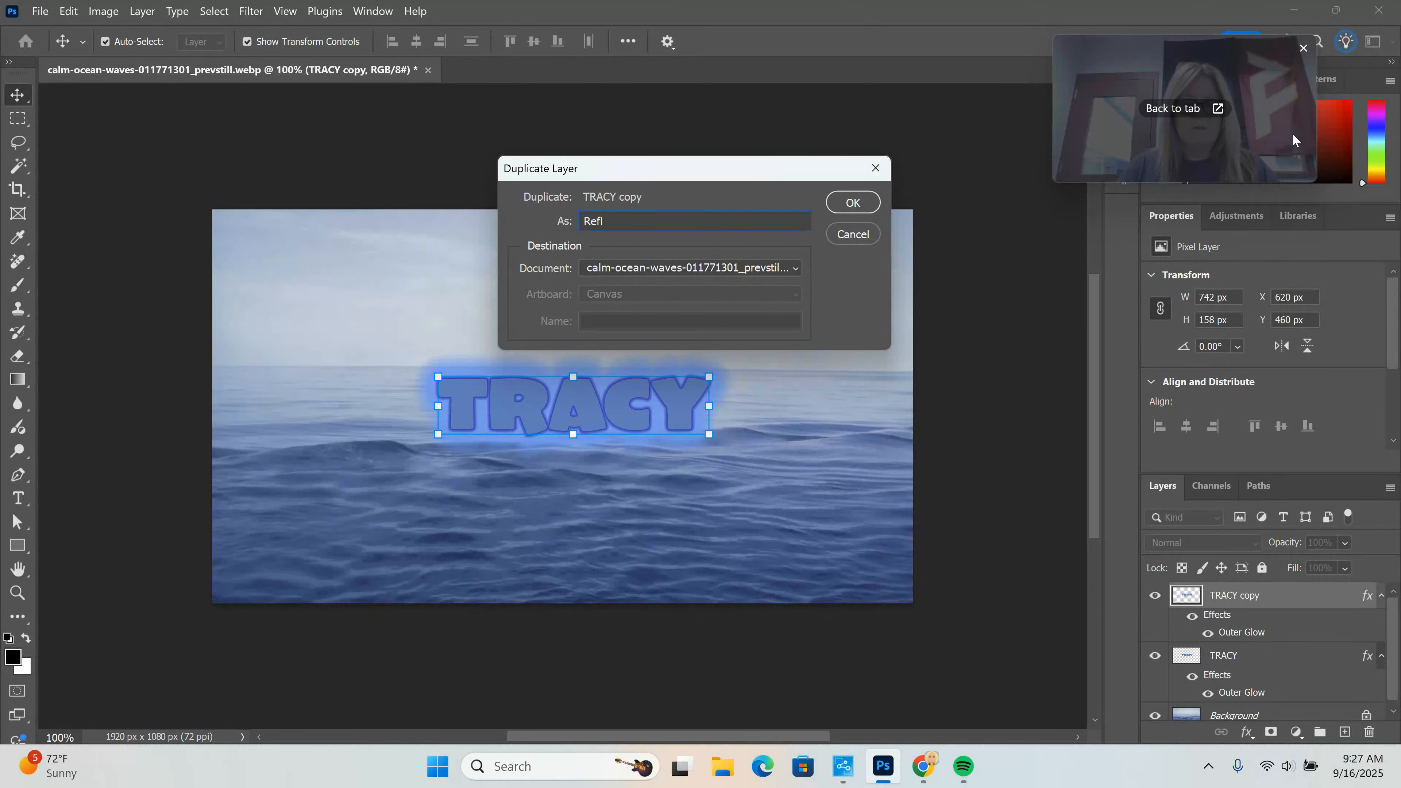
text(ection)
key(Return)
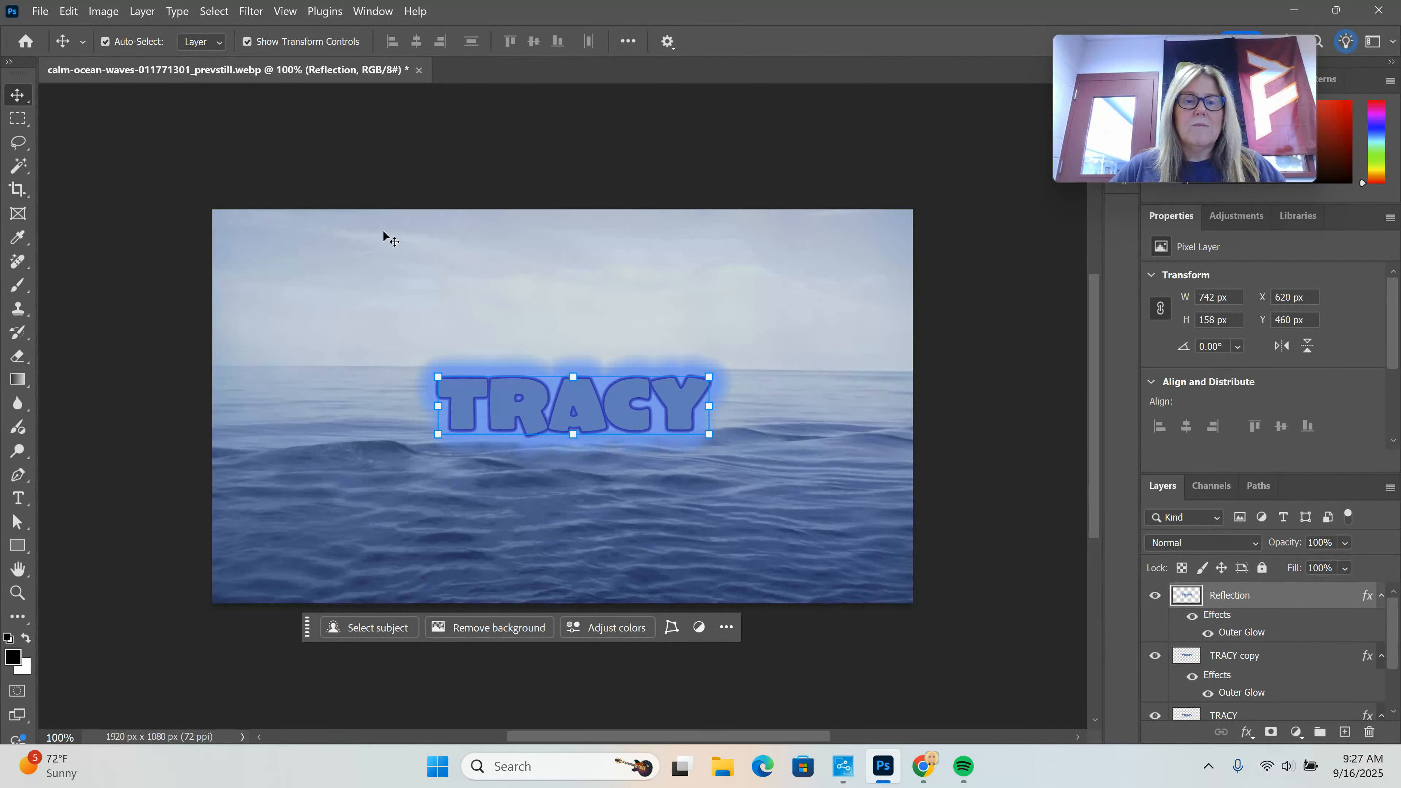
Flip the Reflection layer vertically and move it directly beneath the upright name, at about Y 618 px
click(75, 15)
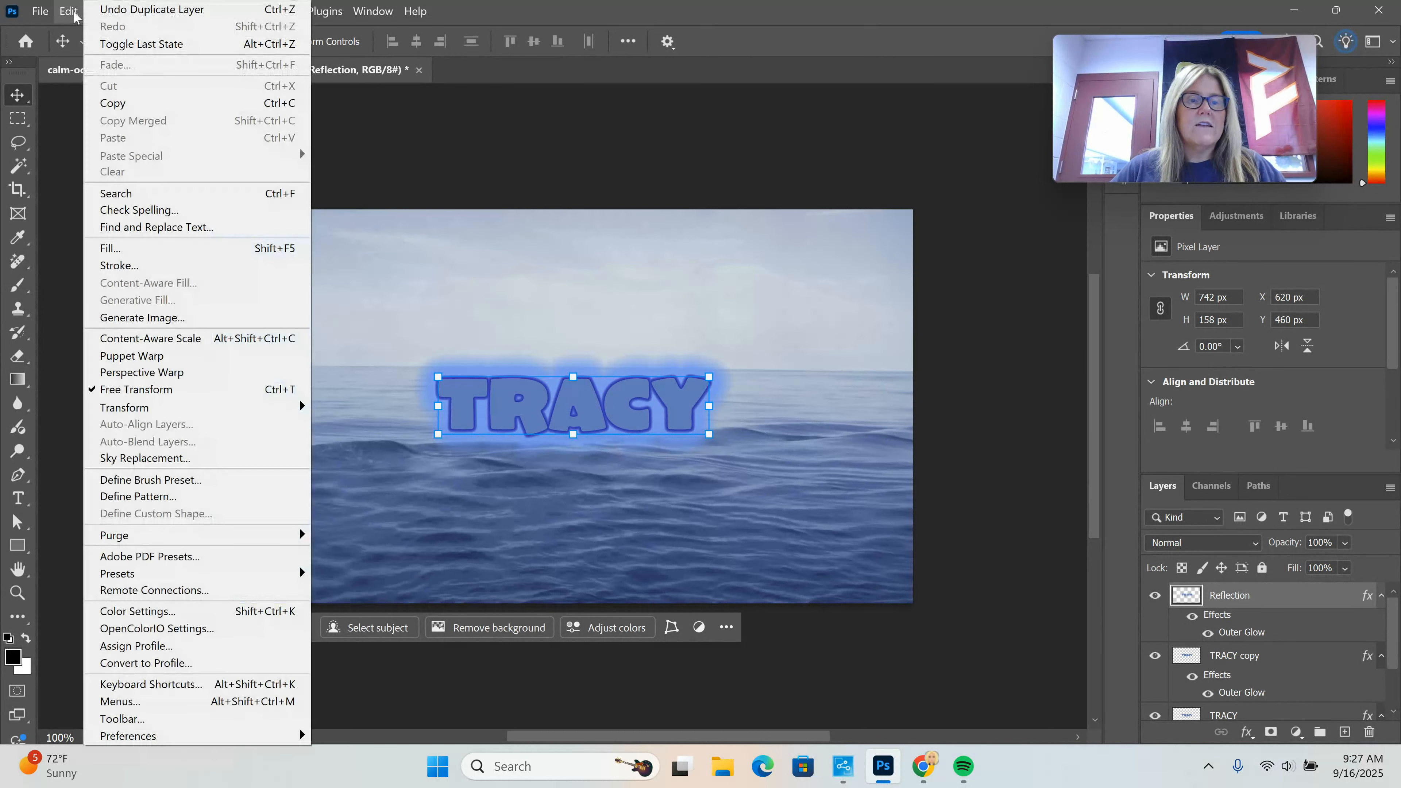
mouse_move(136, 414)
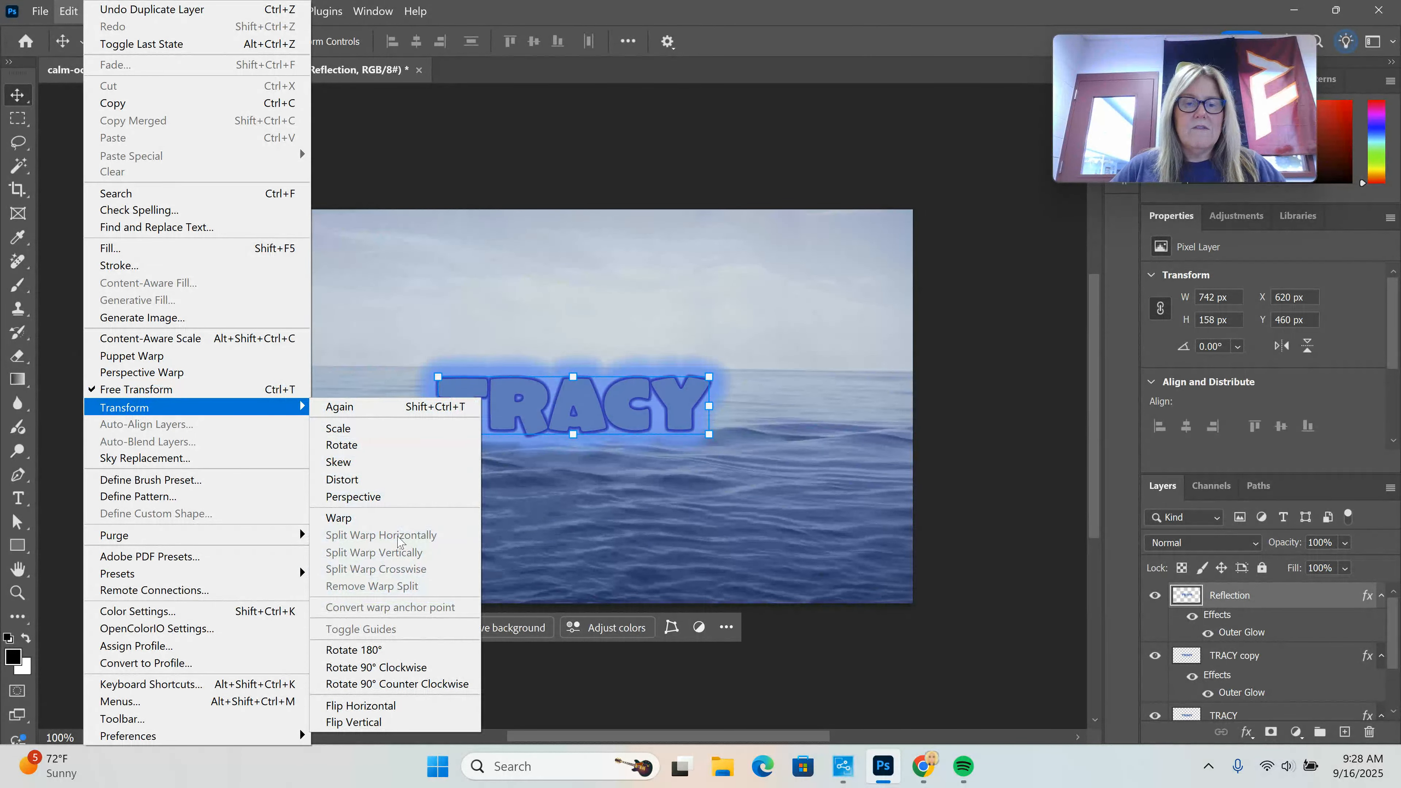
click(400, 723)
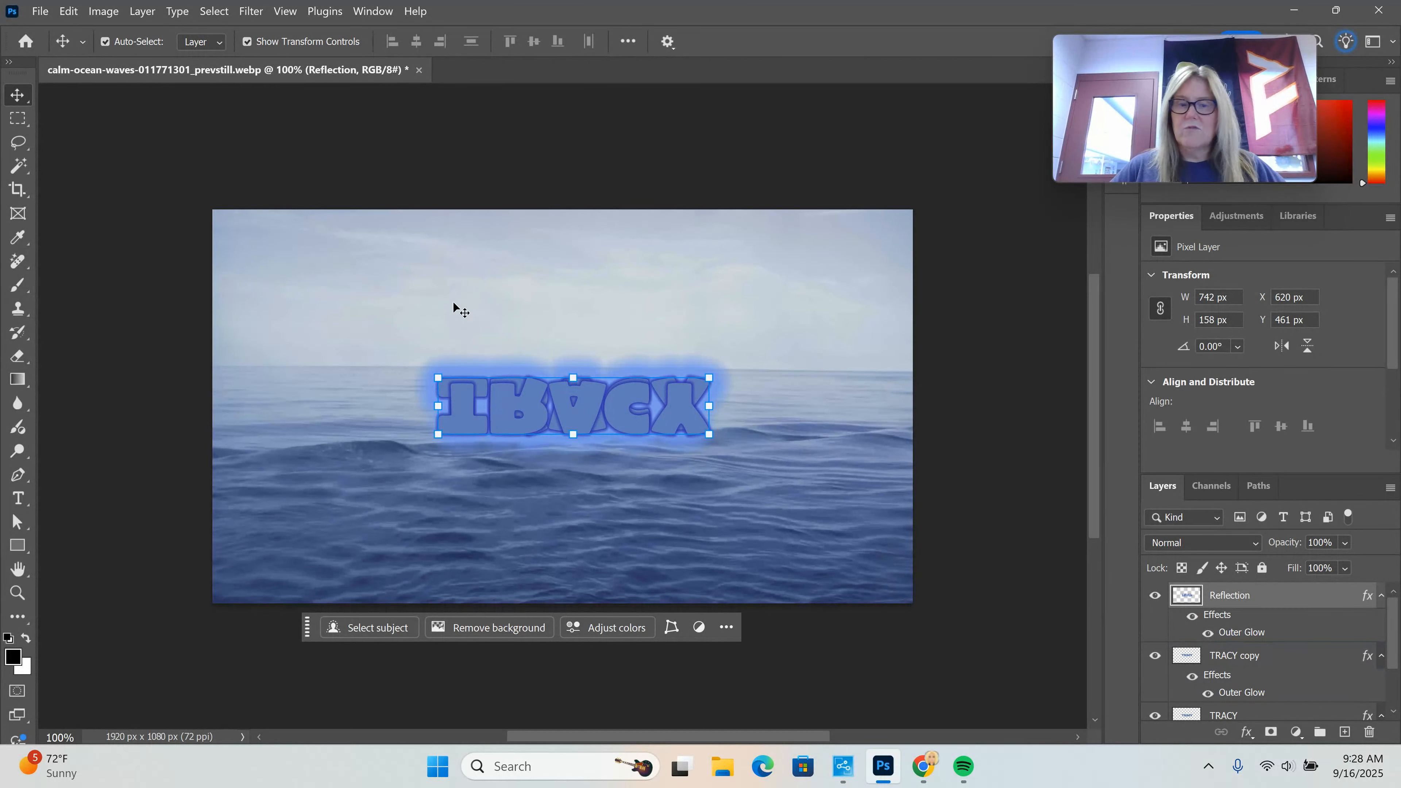
drag(578, 405, 575, 473)
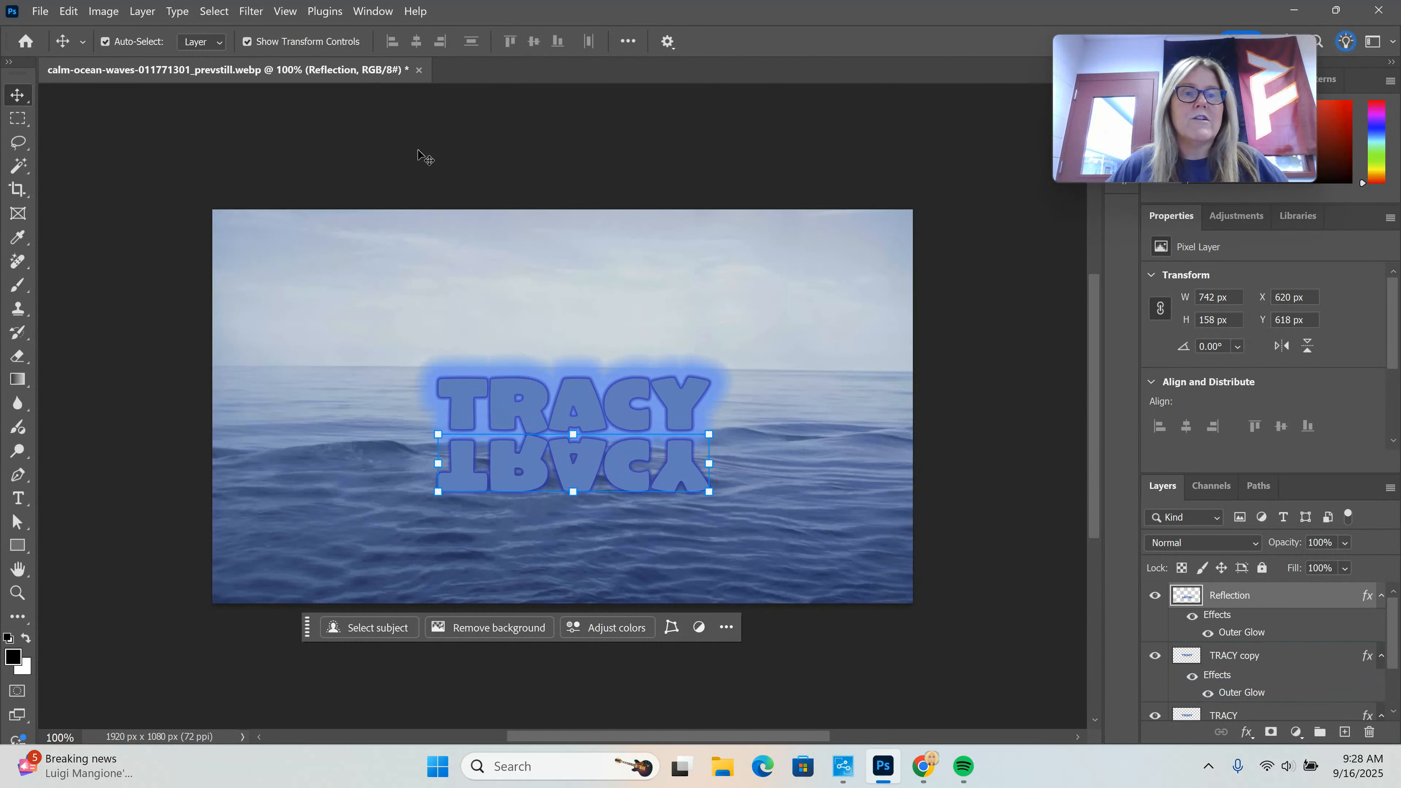
Apply the Liquify filter to the Reflection layer, brushing across all the flipped letters to give them wavy, water-like edges
click(251, 11)
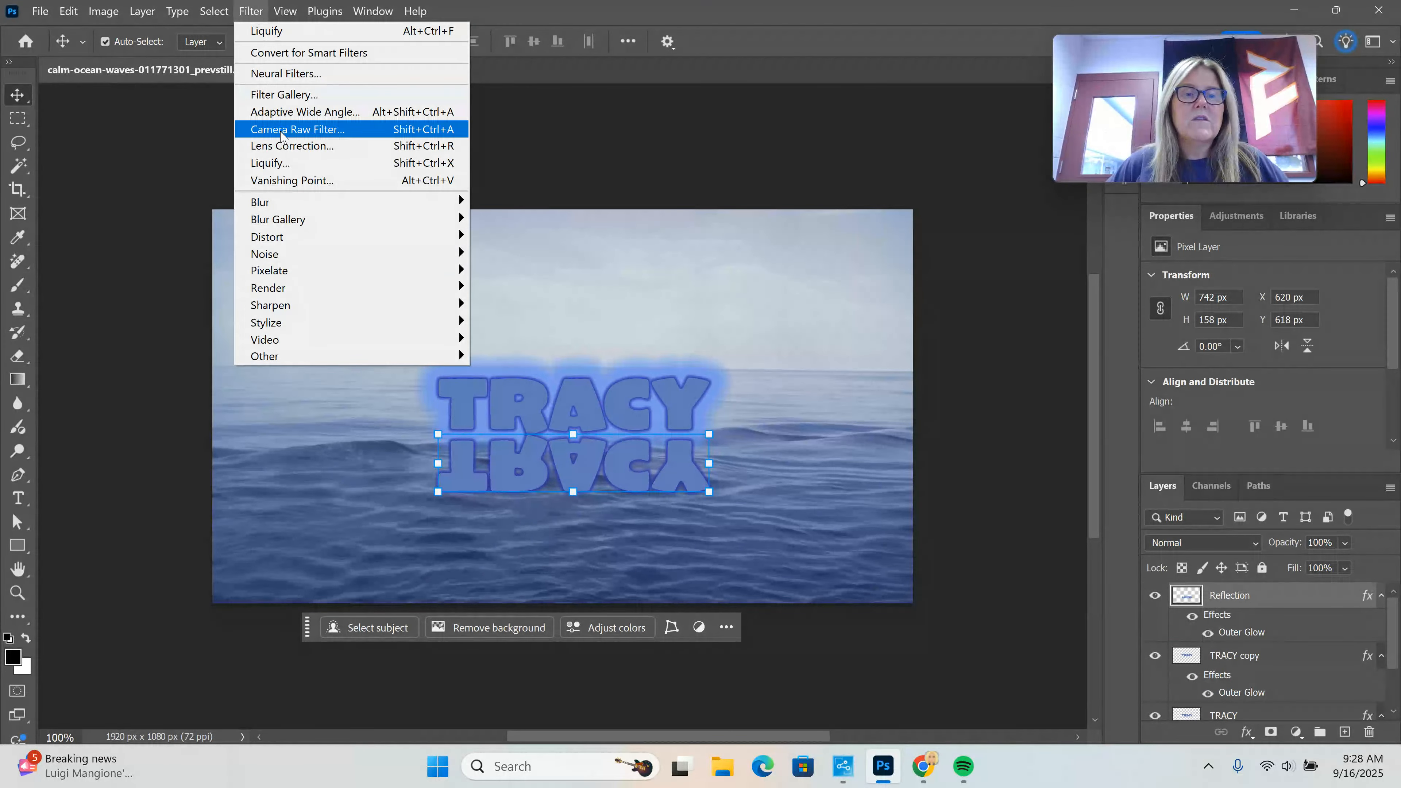
click(282, 163)
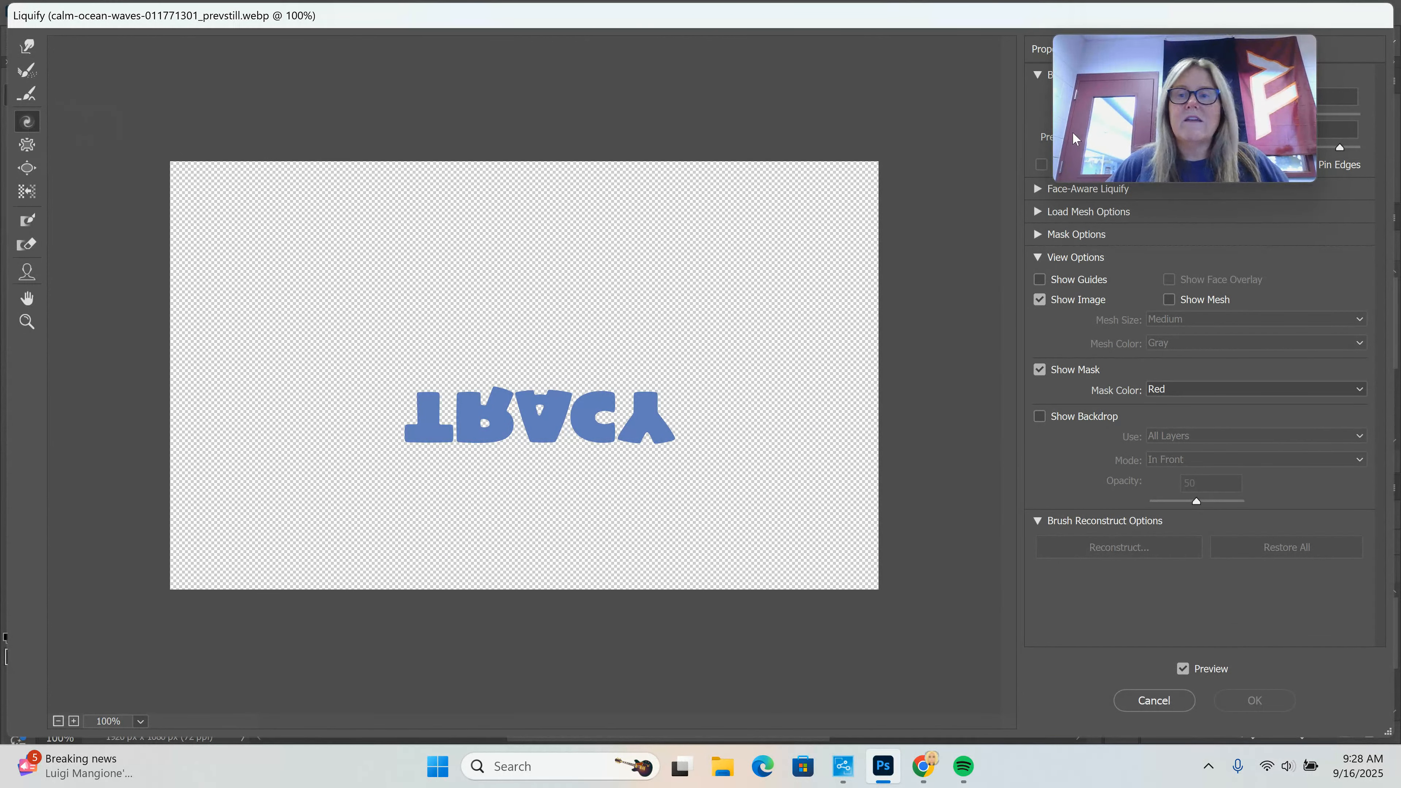
mouse_move(1139, 55)
mouse_move(1140, 54)
mouse_down()
mouse_move(1139, 373)
mouse_move(1168, 536)
mouse_up()
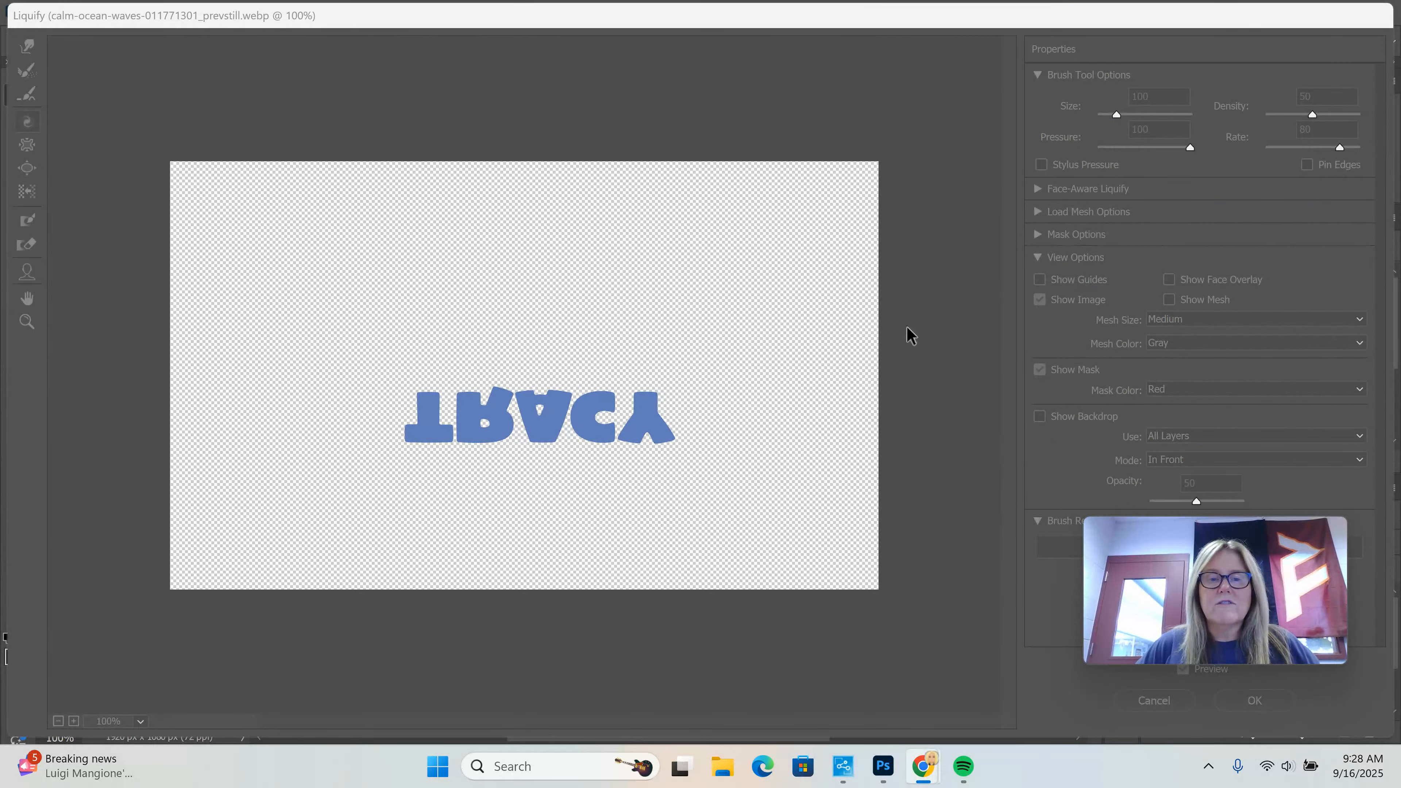
click(740, 14)
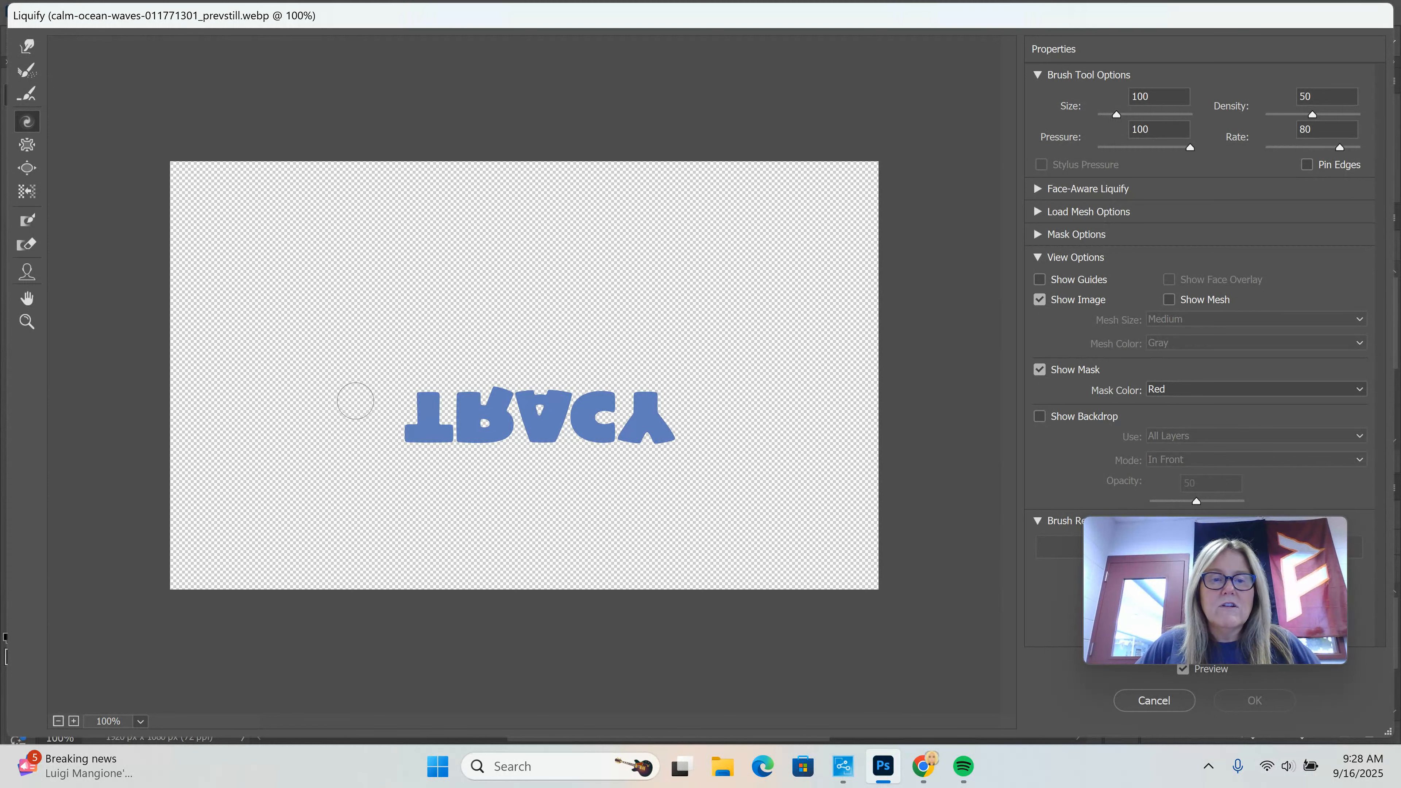
mouse_move(417, 408)
mouse_down()
mouse_move(435, 447)
mouse_move(444, 411)
mouse_move(467, 412)
mouse_move(455, 407)
mouse_move(493, 442)
mouse_move(507, 397)
mouse_move(555, 437)
mouse_move(556, 402)
mouse_up()
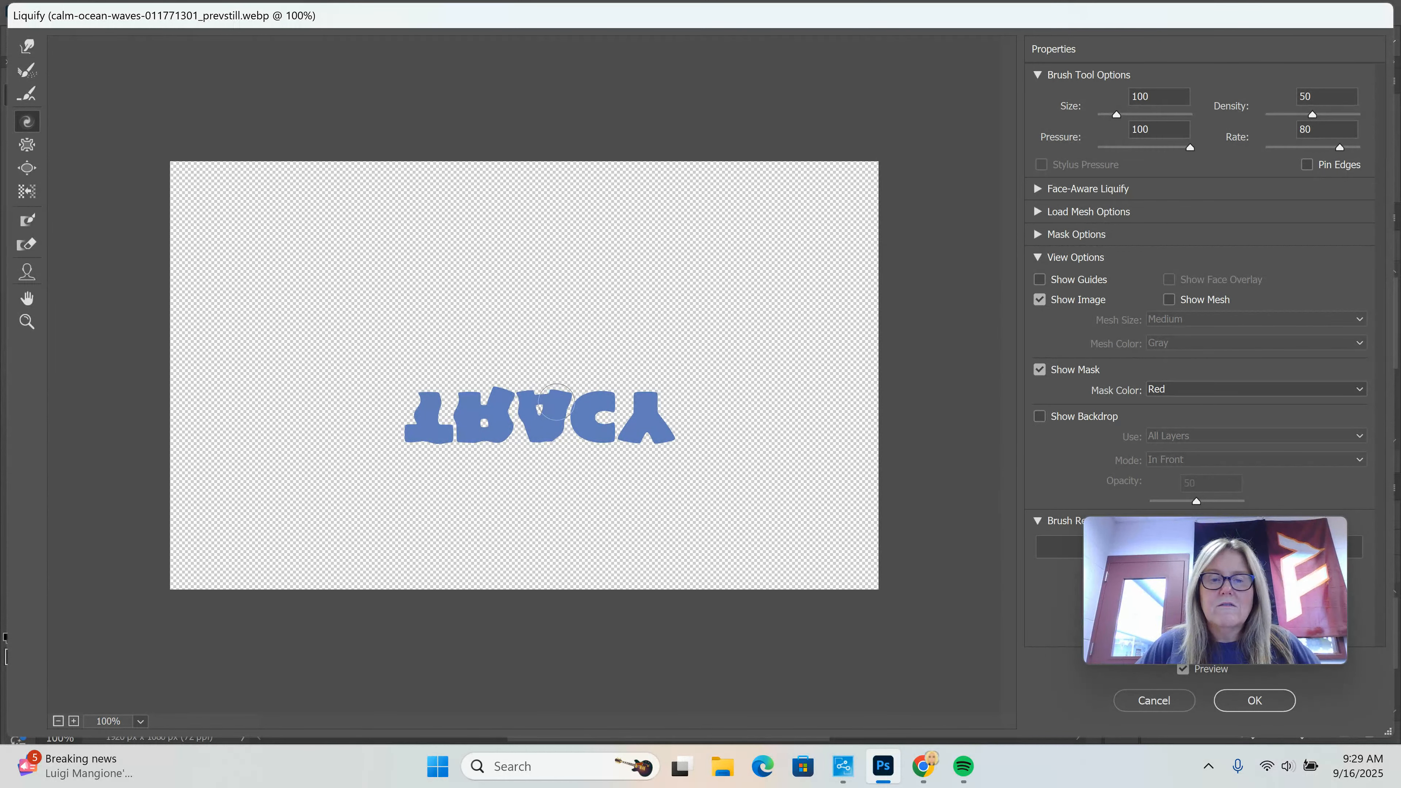
mouse_move(574, 405)
mouse_down()
mouse_move(601, 407)
mouse_move(600, 443)
mouse_up()
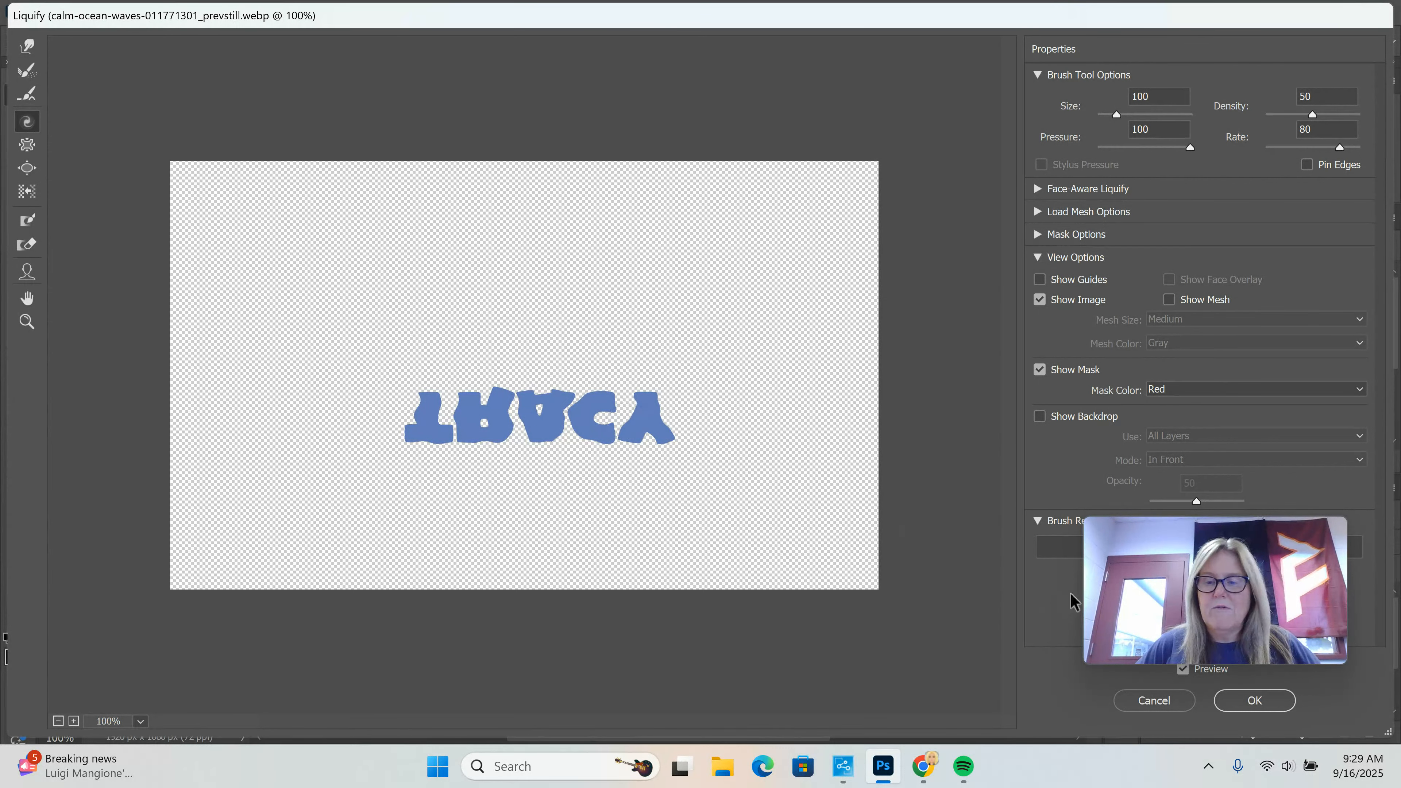
click(1249, 702)
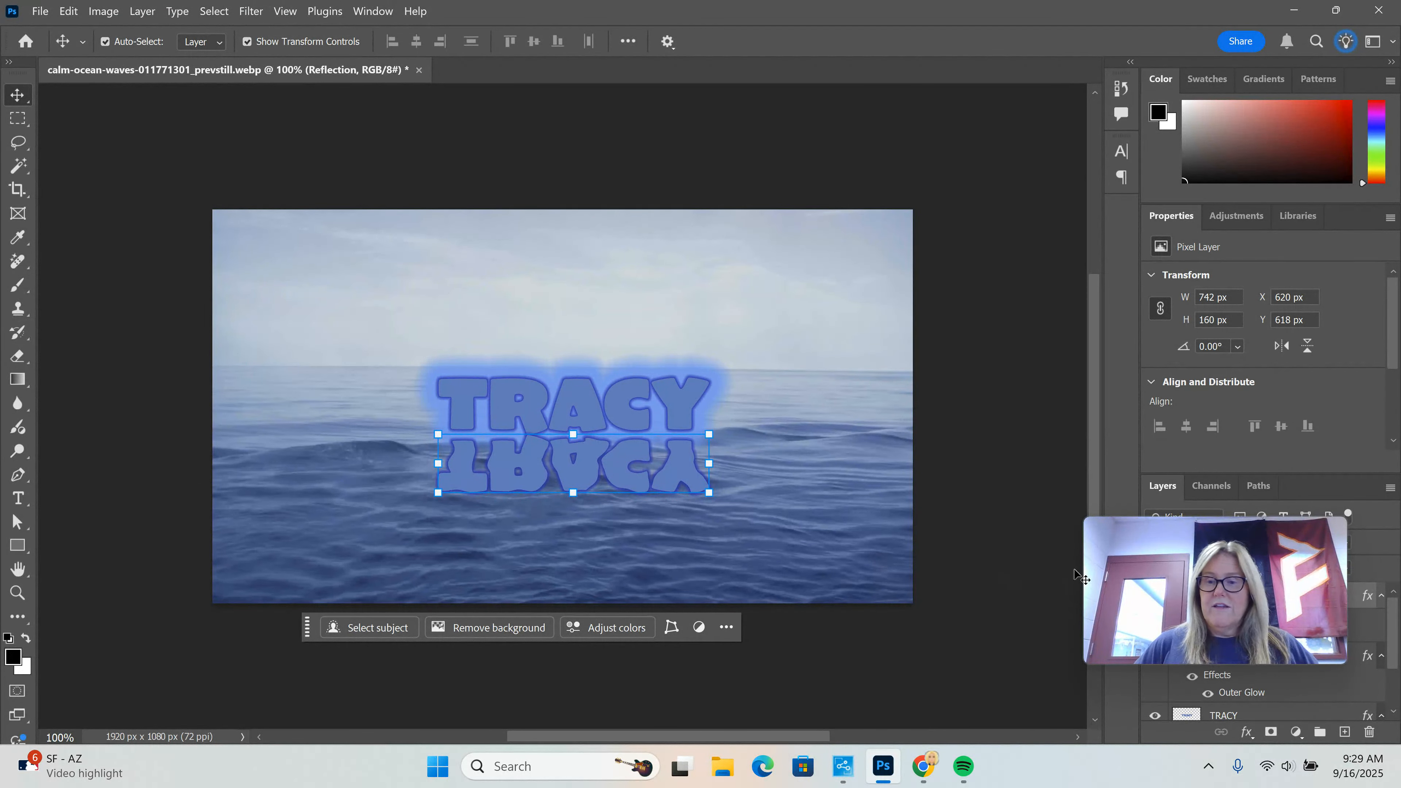
Lower the opacity of the Reflection layer to 48%
drag(1213, 590, 1137, 73)
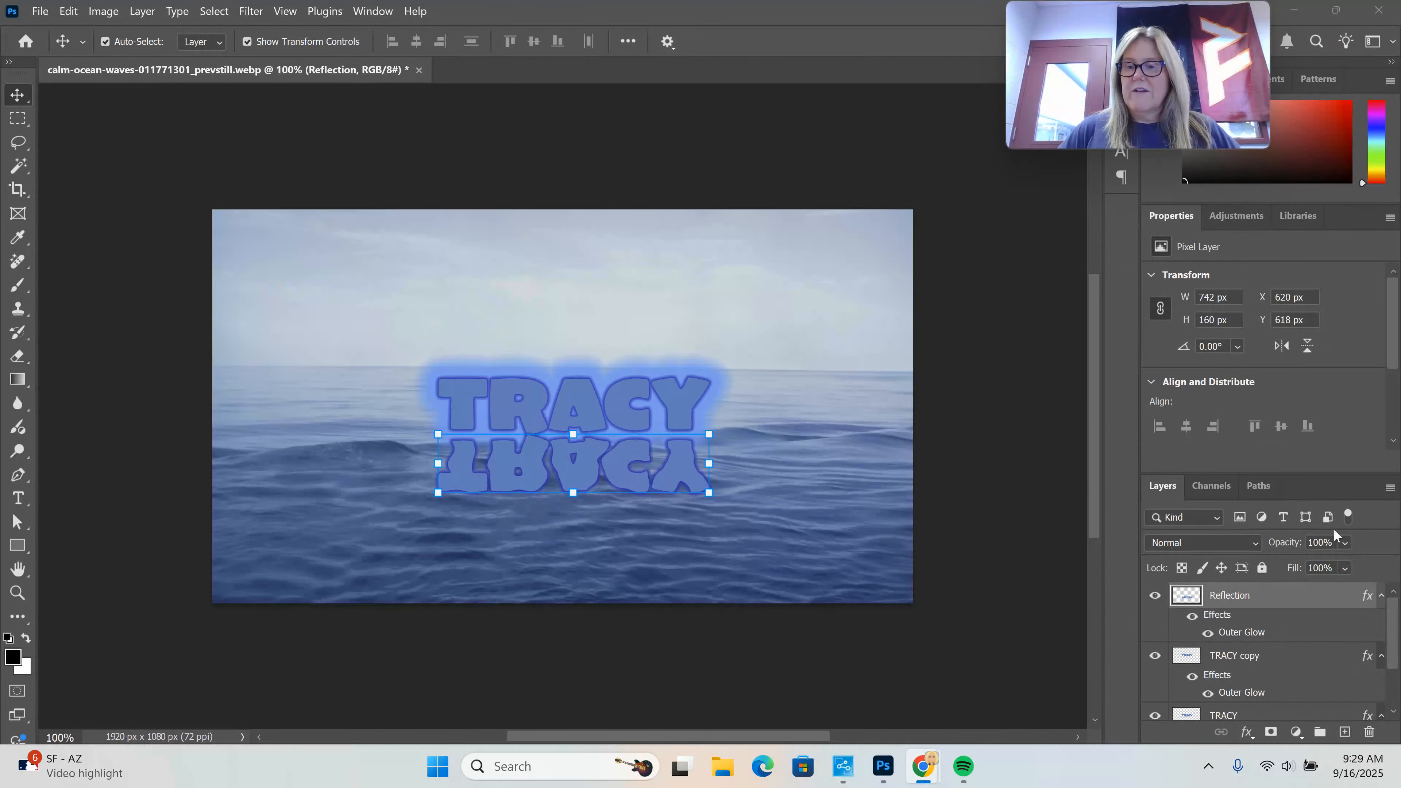
click(1345, 543)
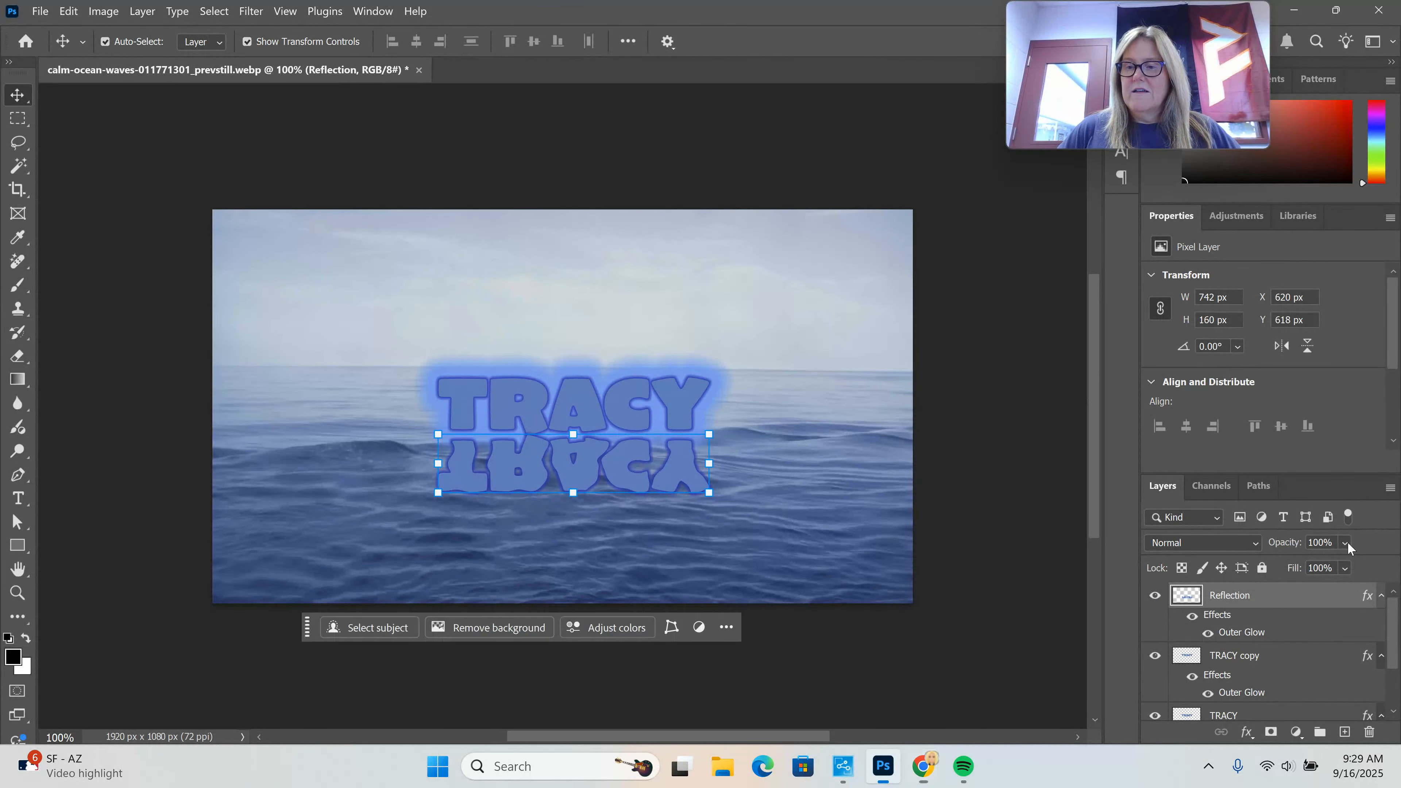
click(1344, 544)
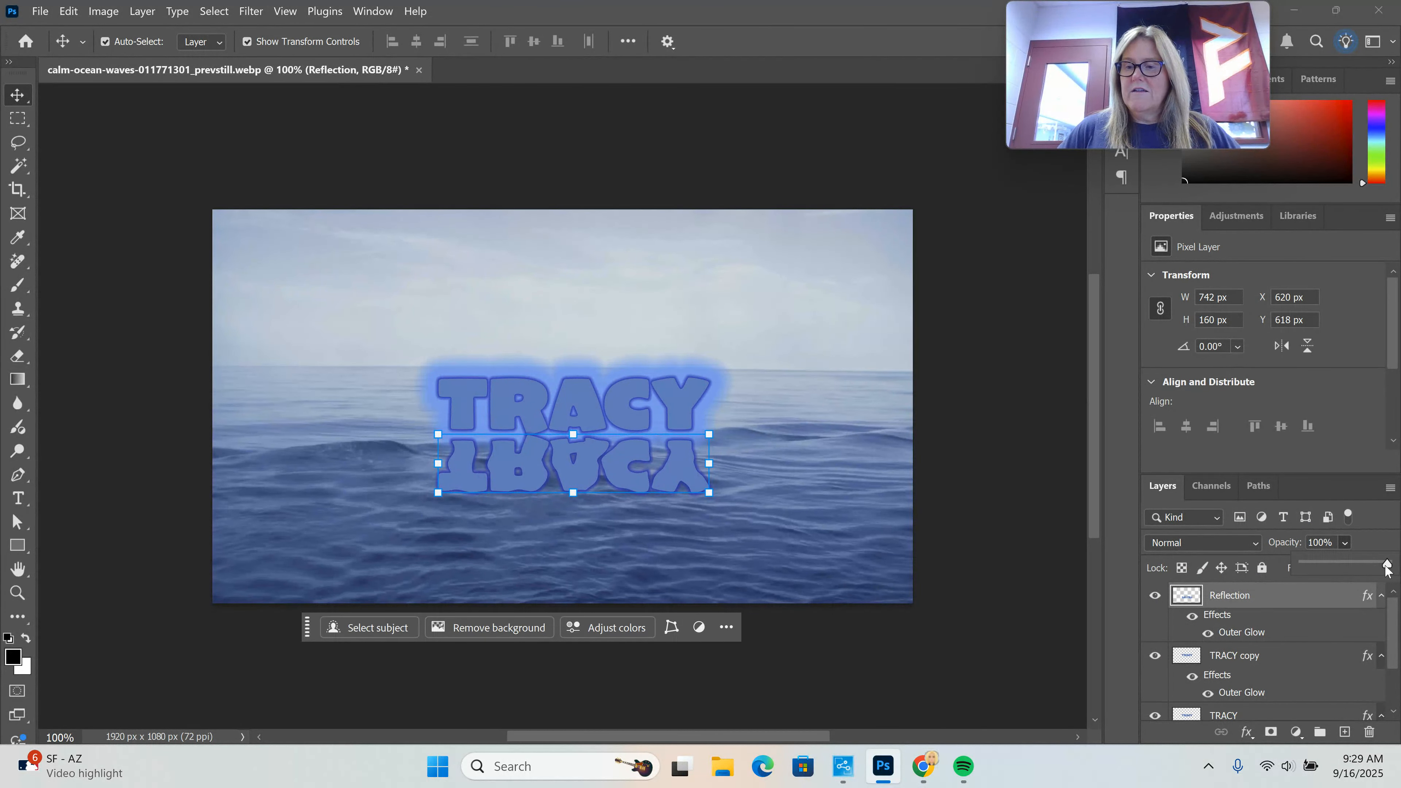
drag(1388, 566, 1343, 567)
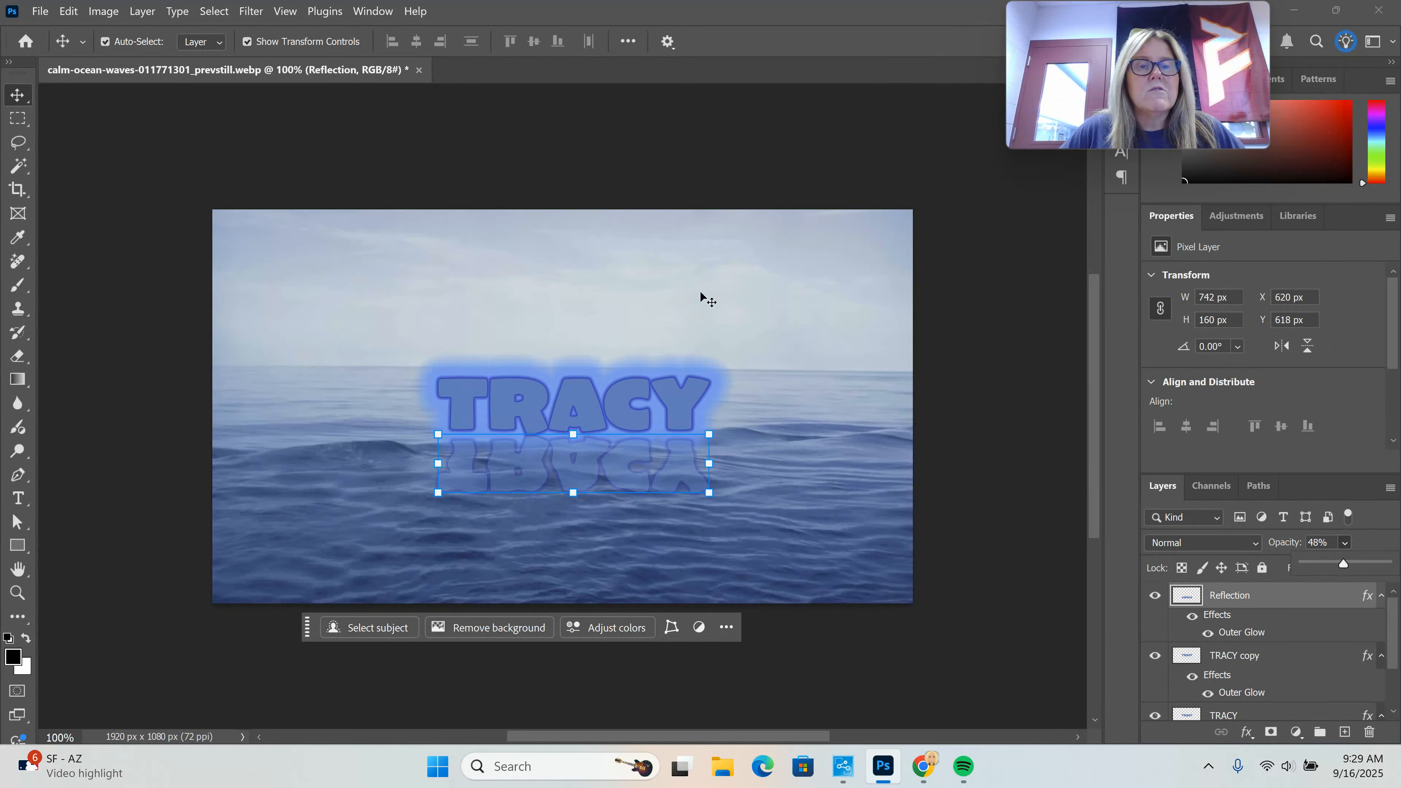
Skew the Reflection layer by shifting both lower corners slightly to the right, then apply the transform and deselect the layer
click(77, 11)
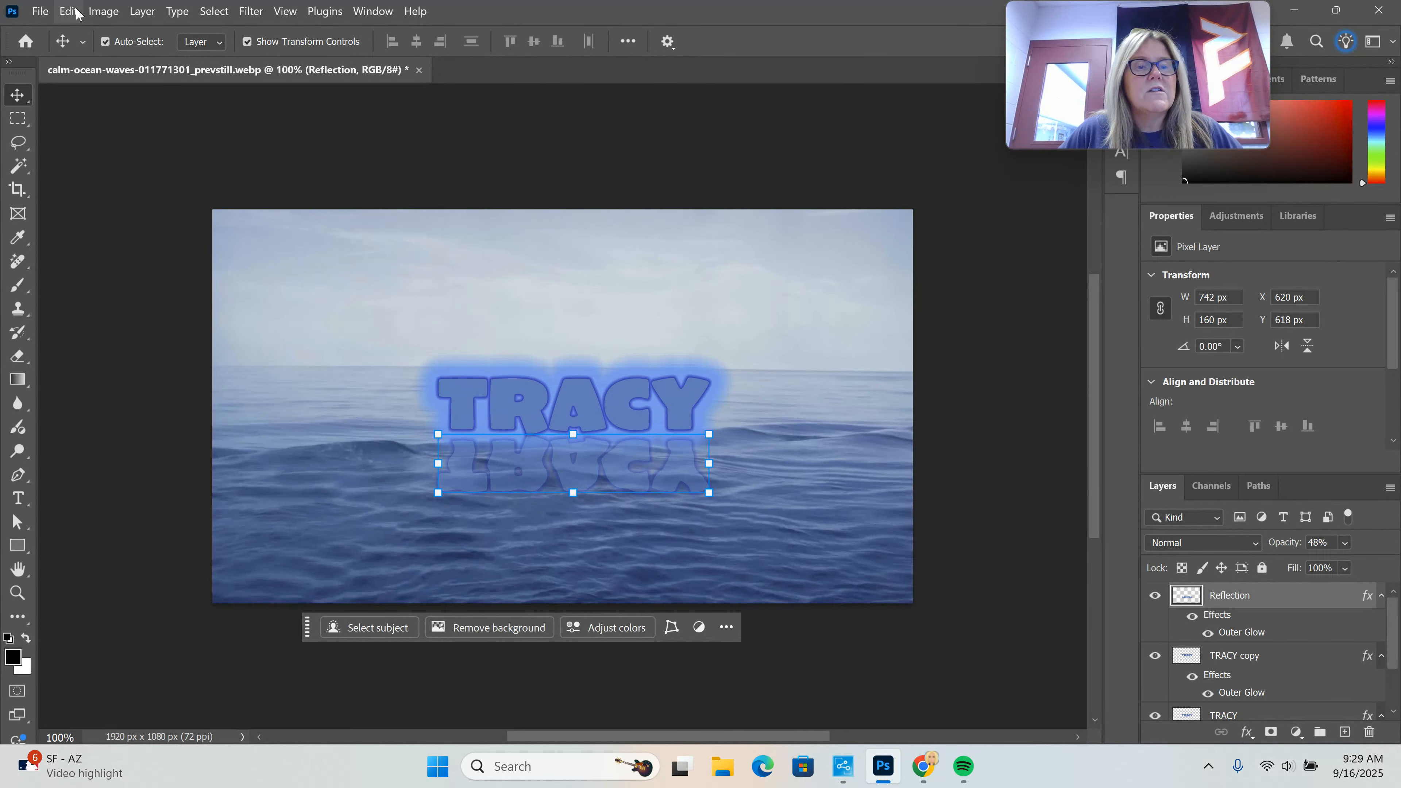
mouse_move(173, 414)
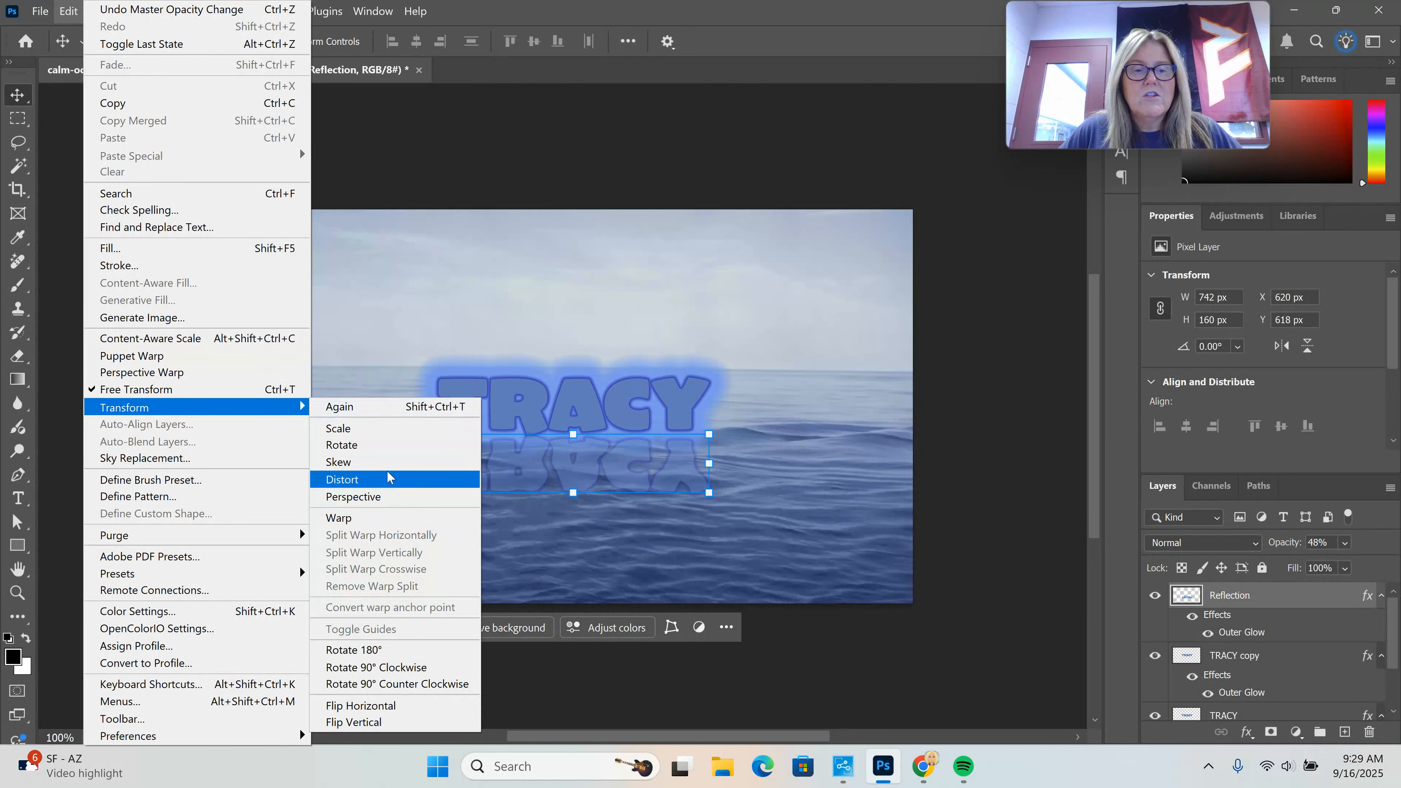
click(358, 467)
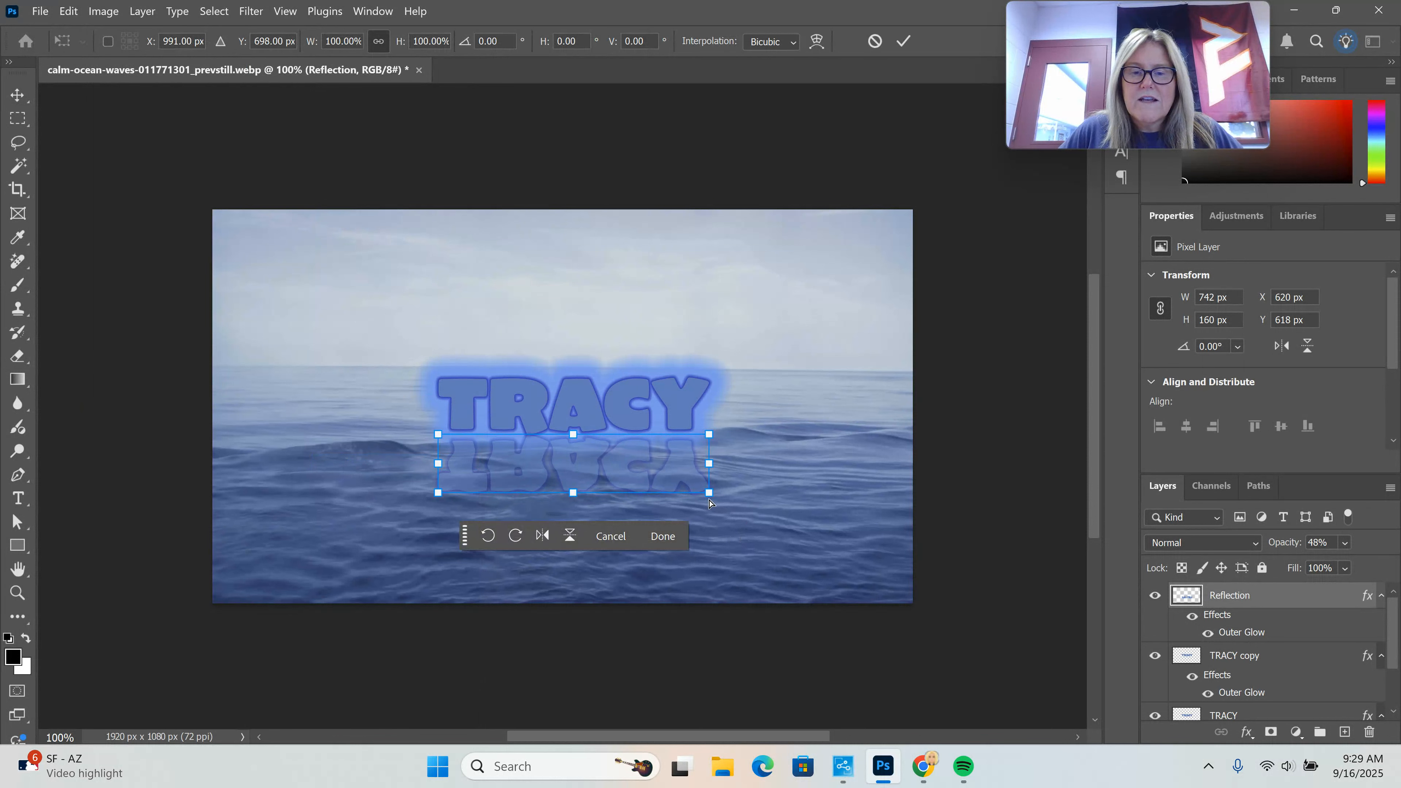
drag(709, 499, 726, 499)
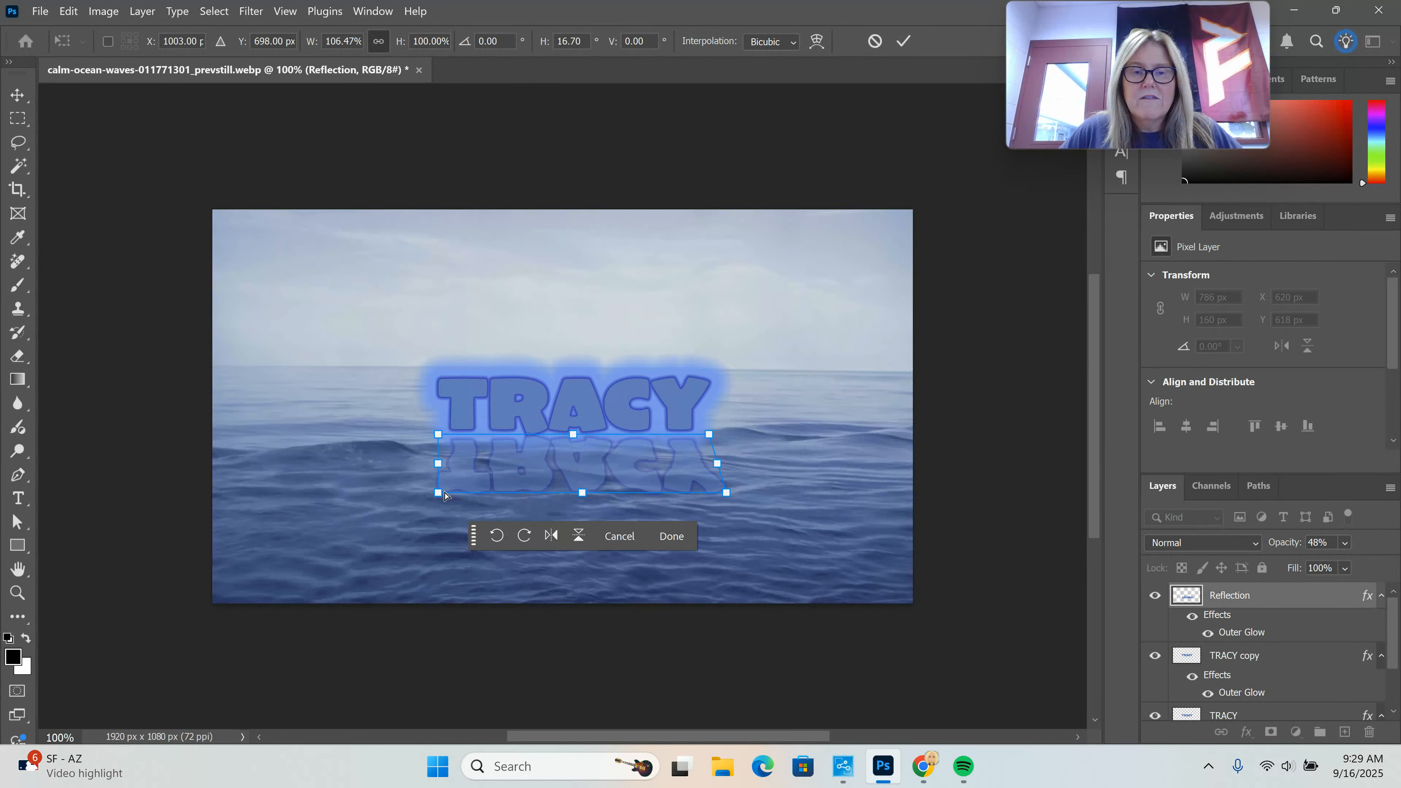
drag(439, 498, 458, 499)
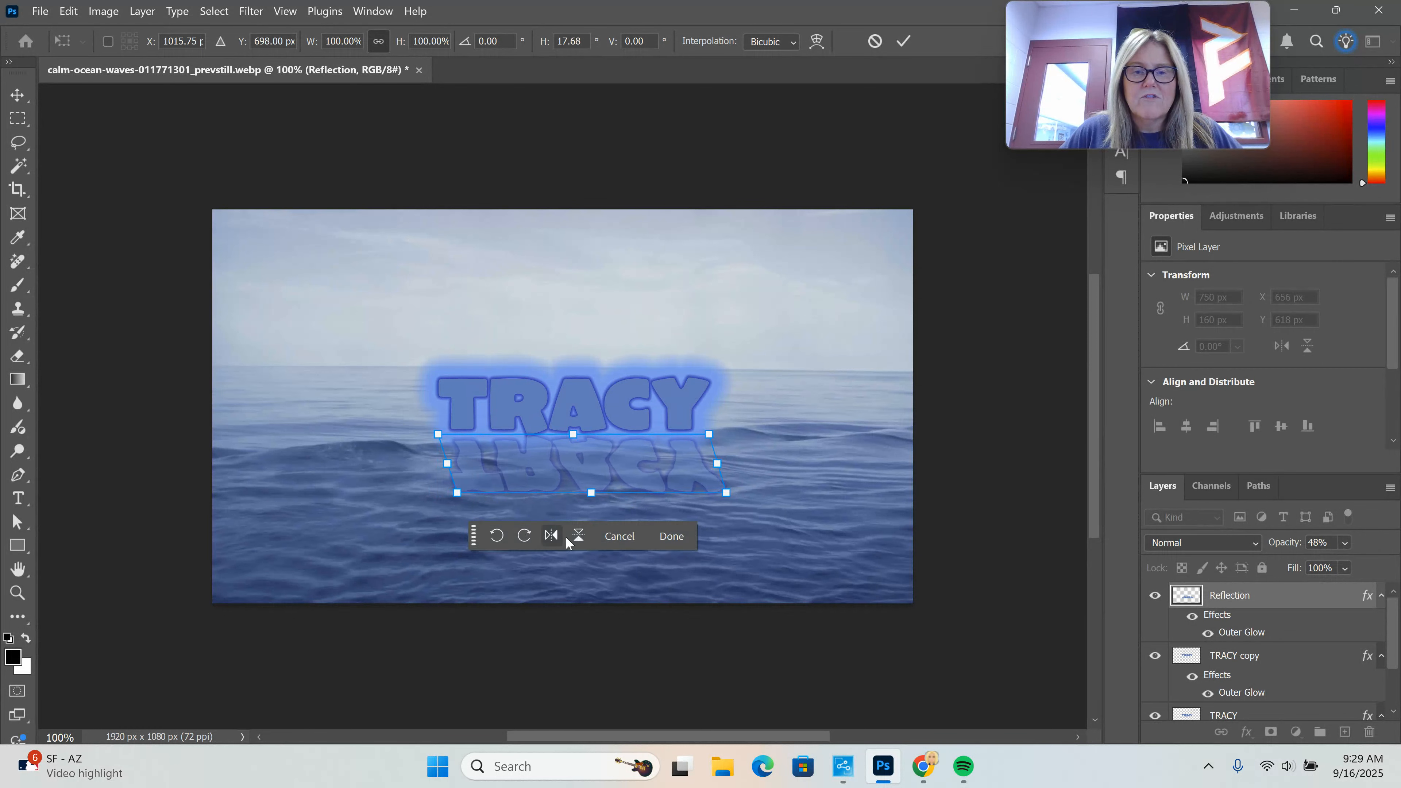
click(908, 48)
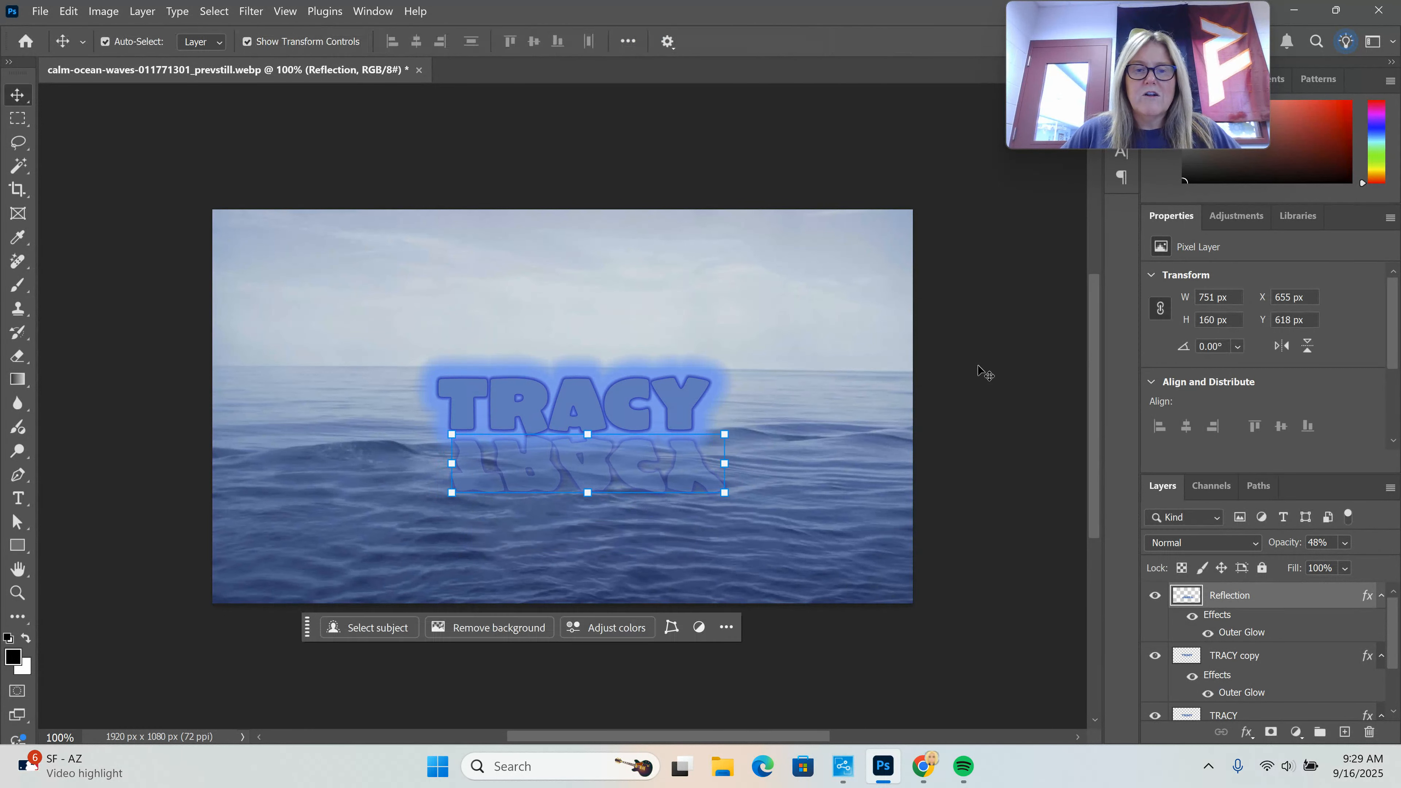
click(996, 393)
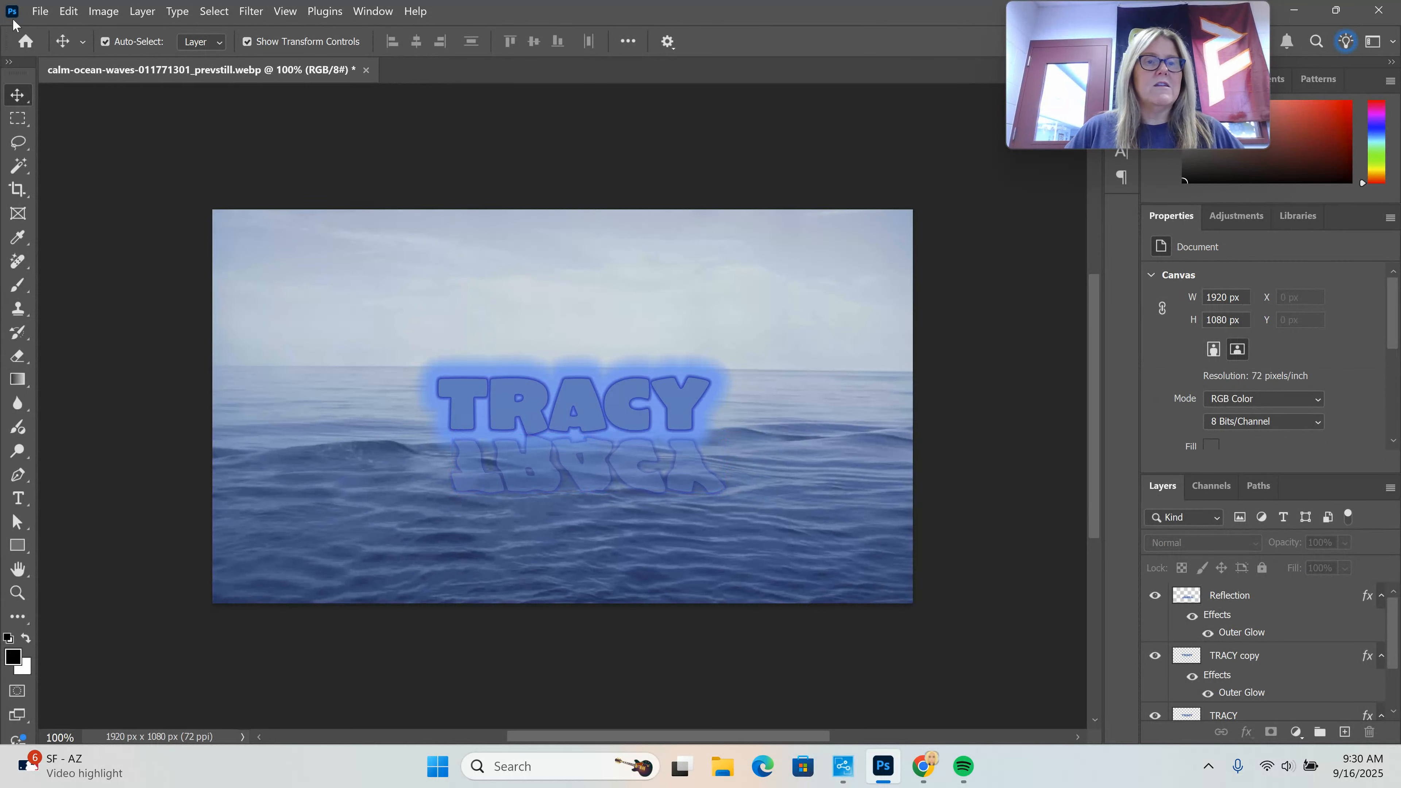
Save the document to Creative Cloud under the name Ch10
click(39, 11)
click(73, 226)
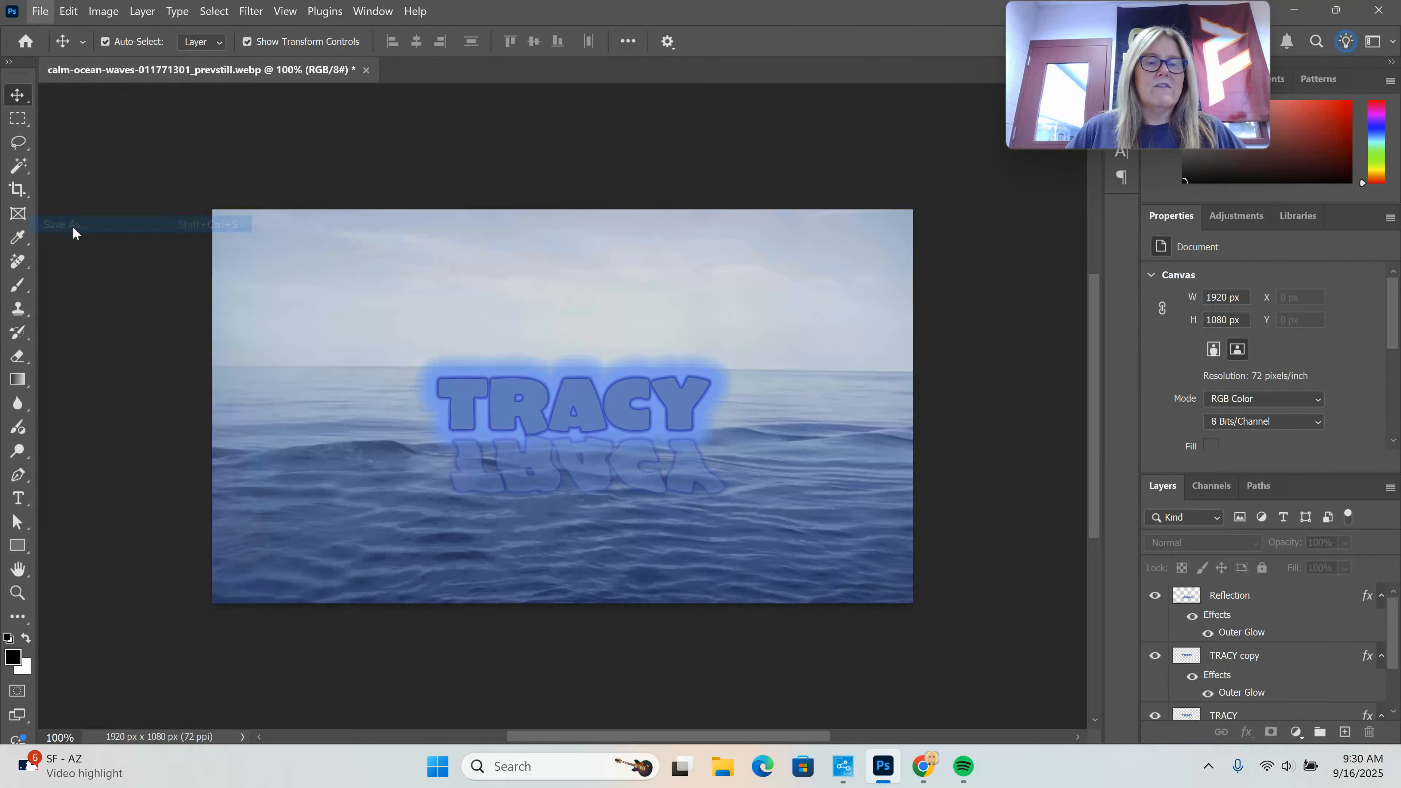
text(Ch10)
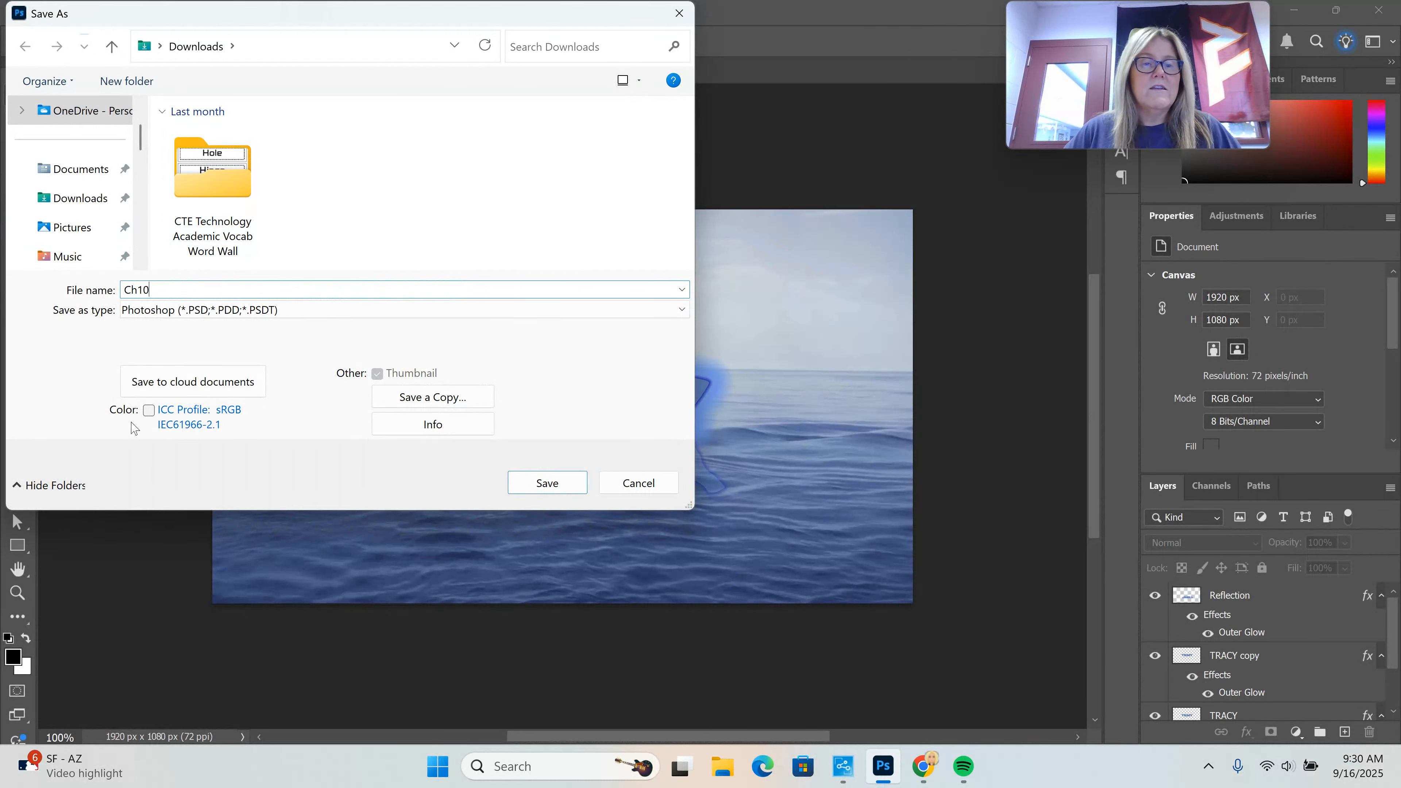
click(204, 387)
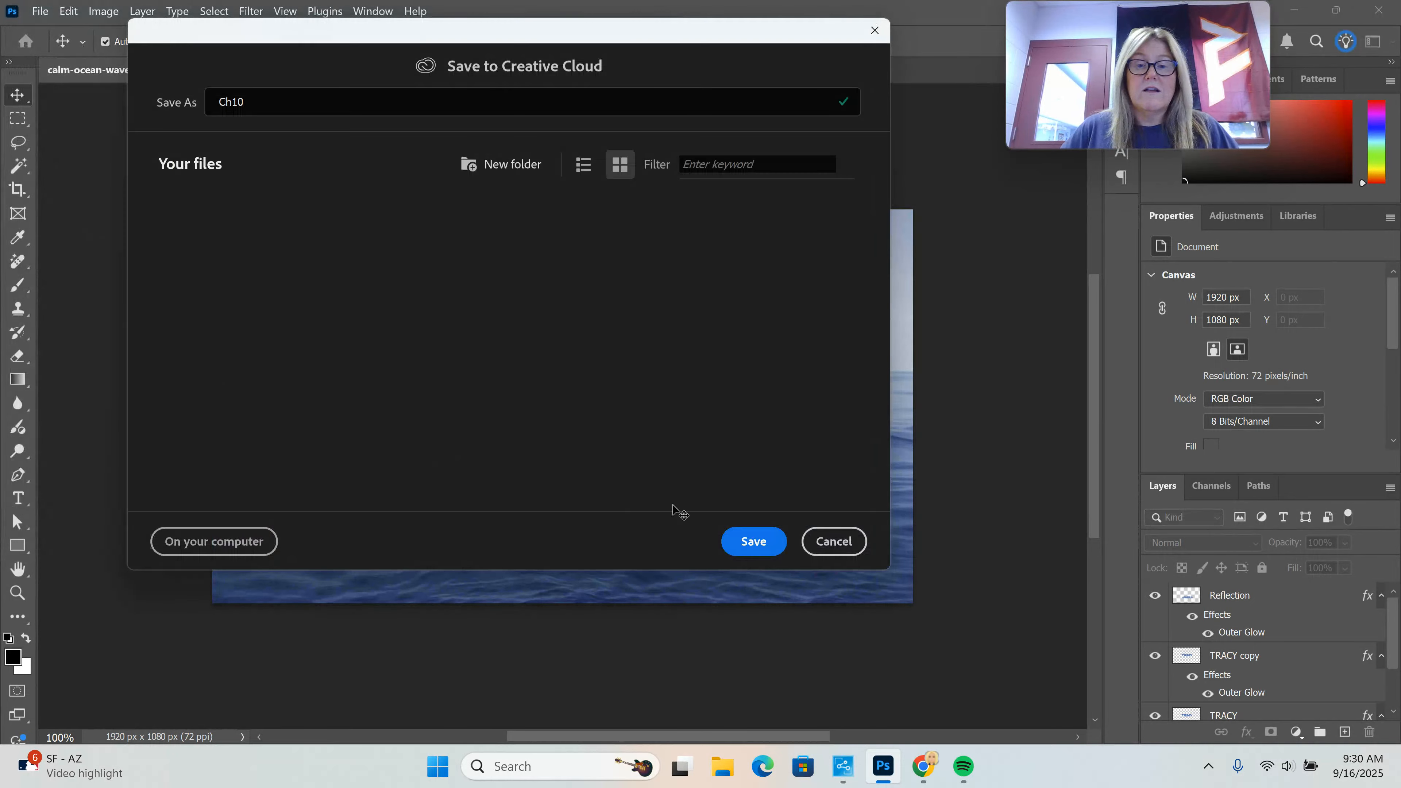
click(757, 548)
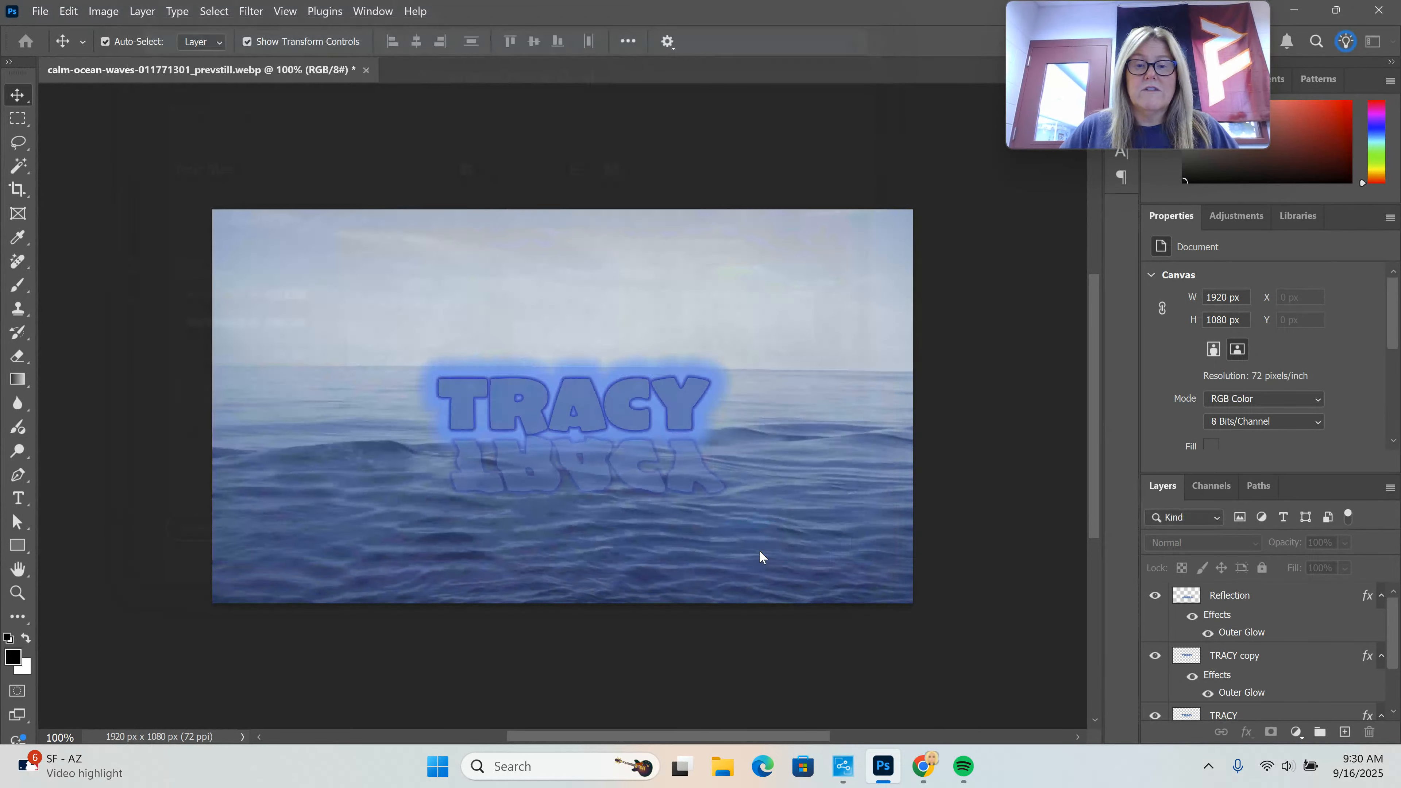
Quick-export the image as a PNG named Ch10.png into the Downloads folder
click(40, 11)
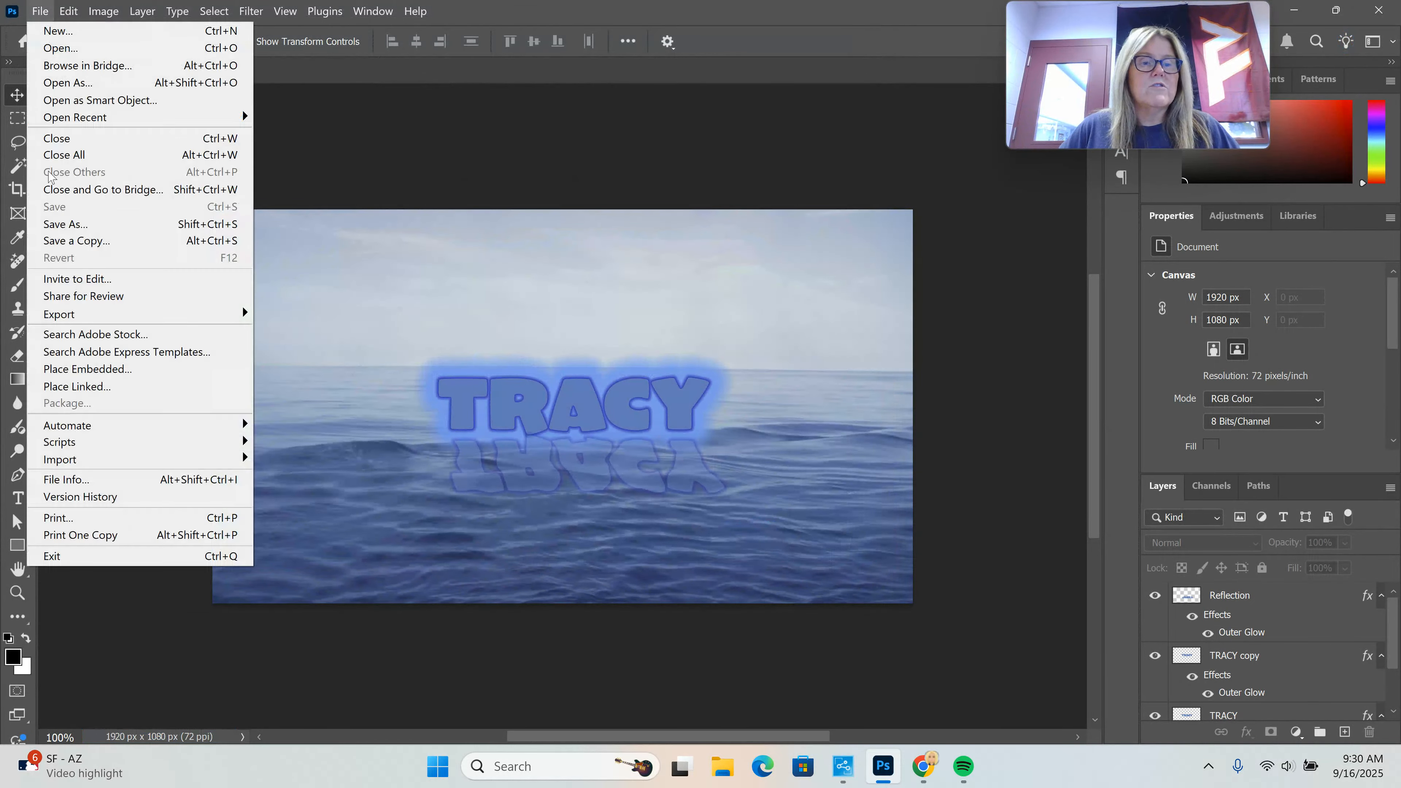
mouse_move(69, 321)
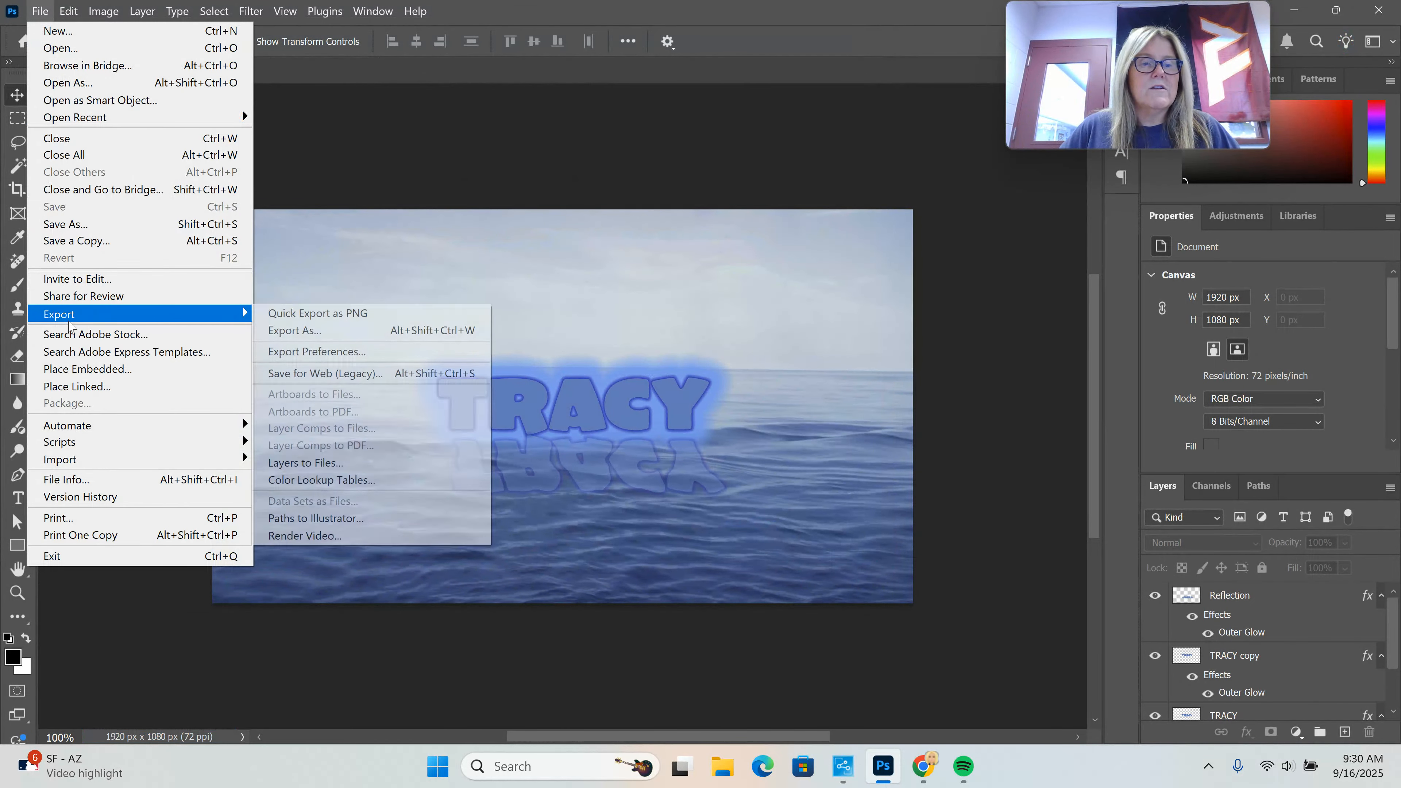
click(388, 317)
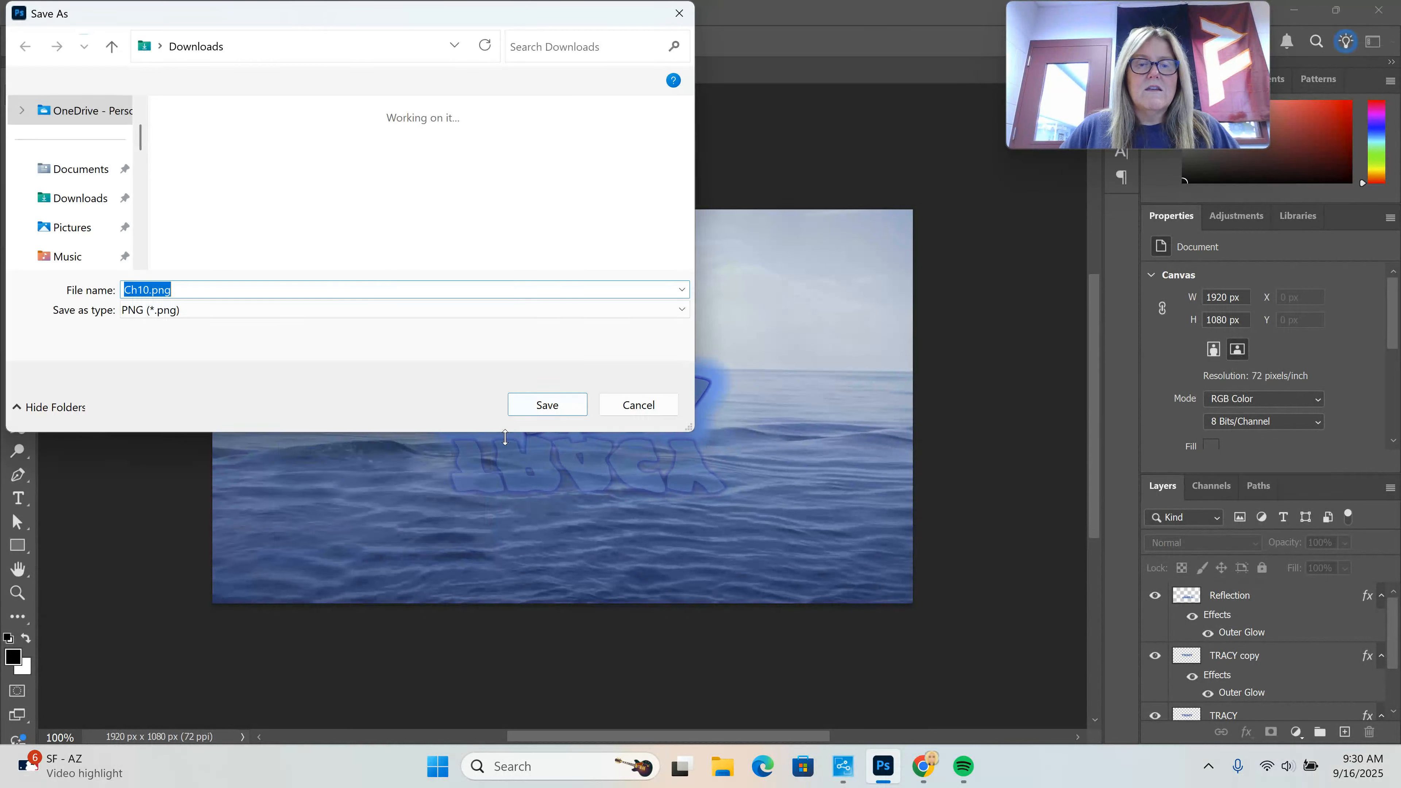
click(529, 405)
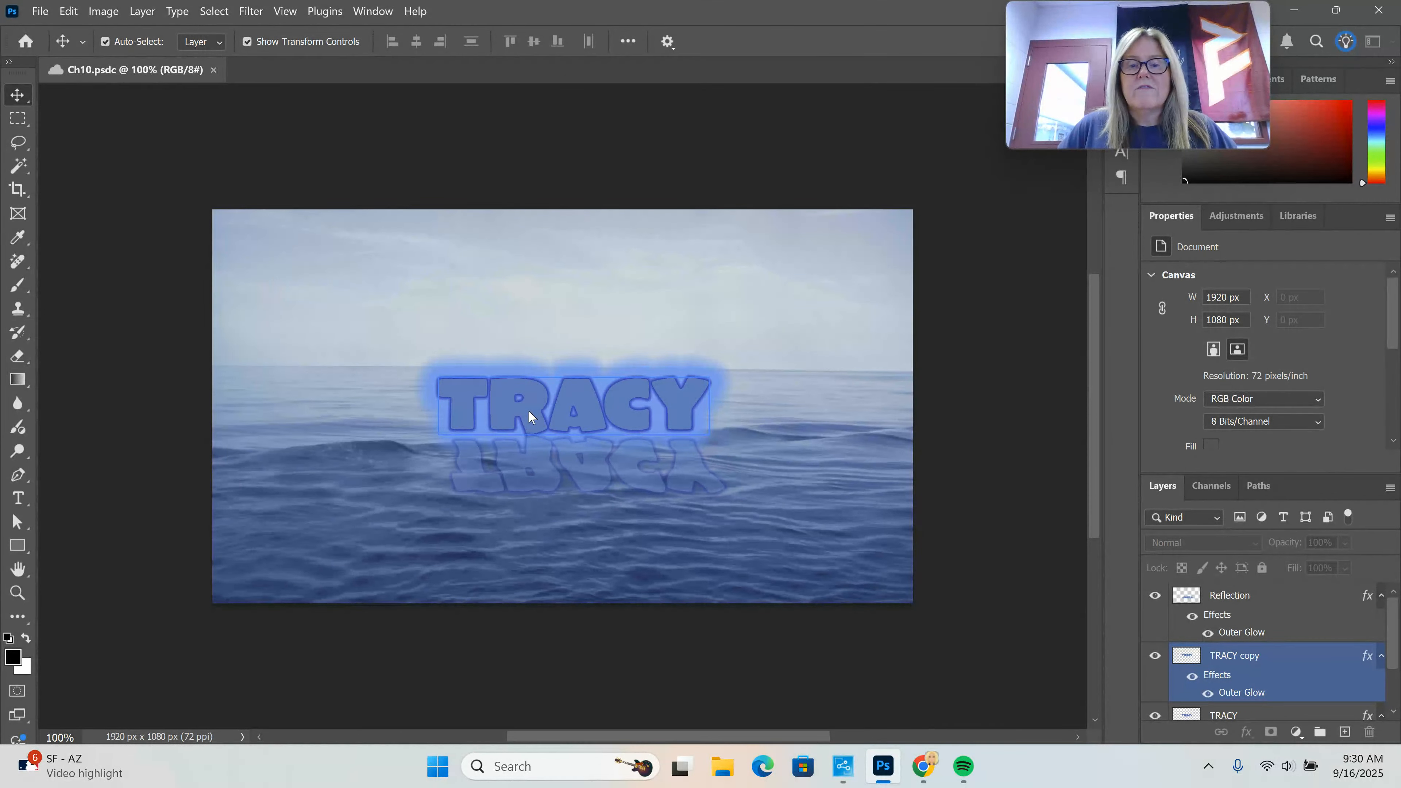
click(769, 538)
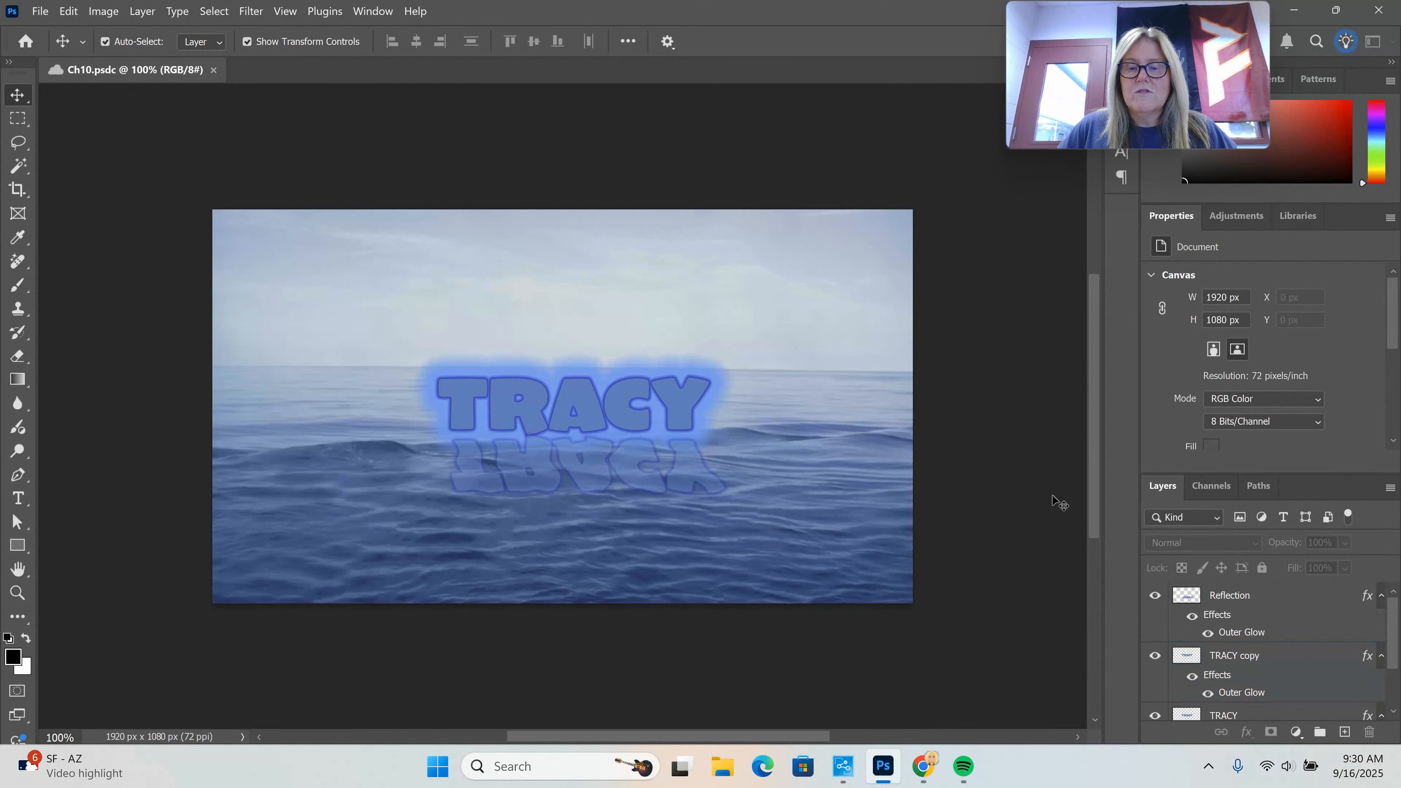
mouse_move(923, 767)
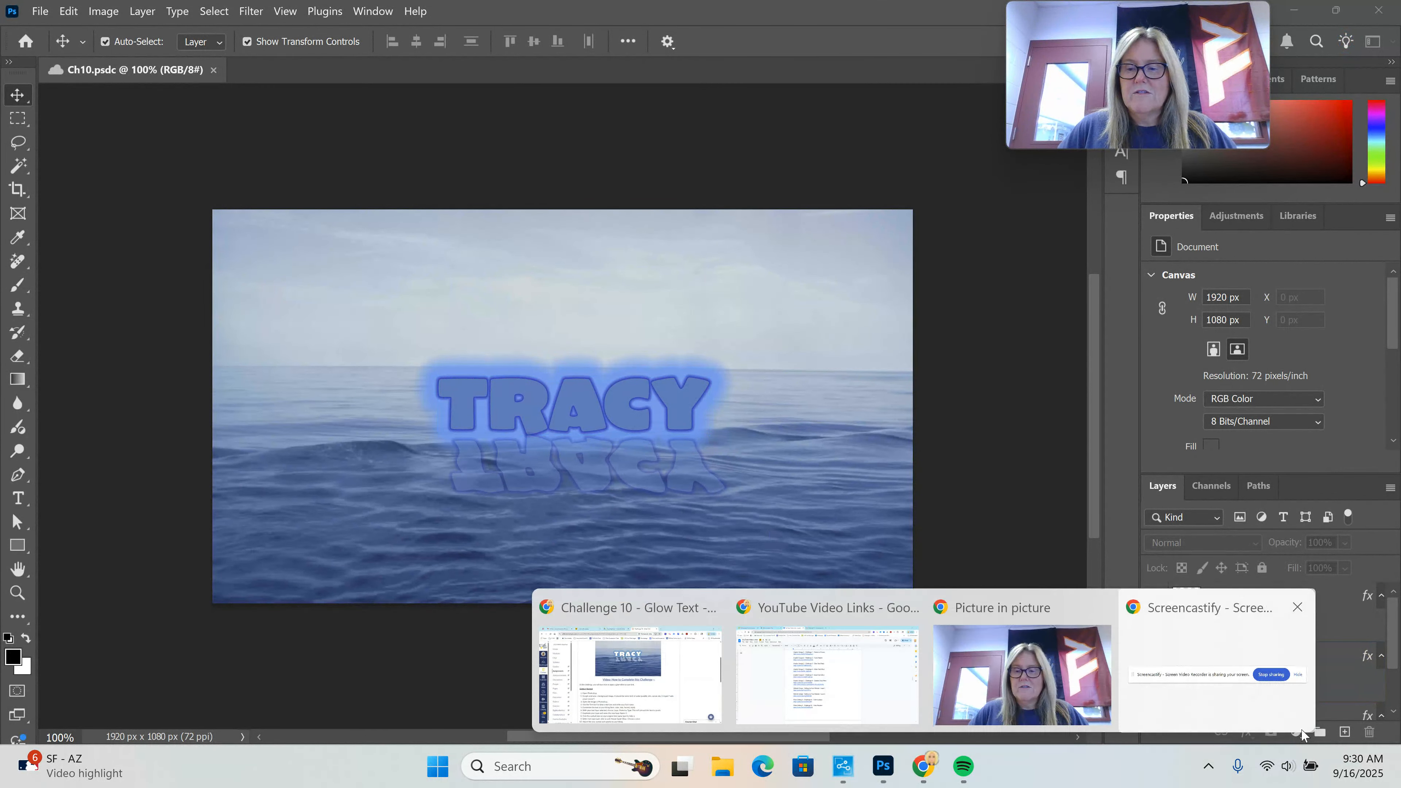